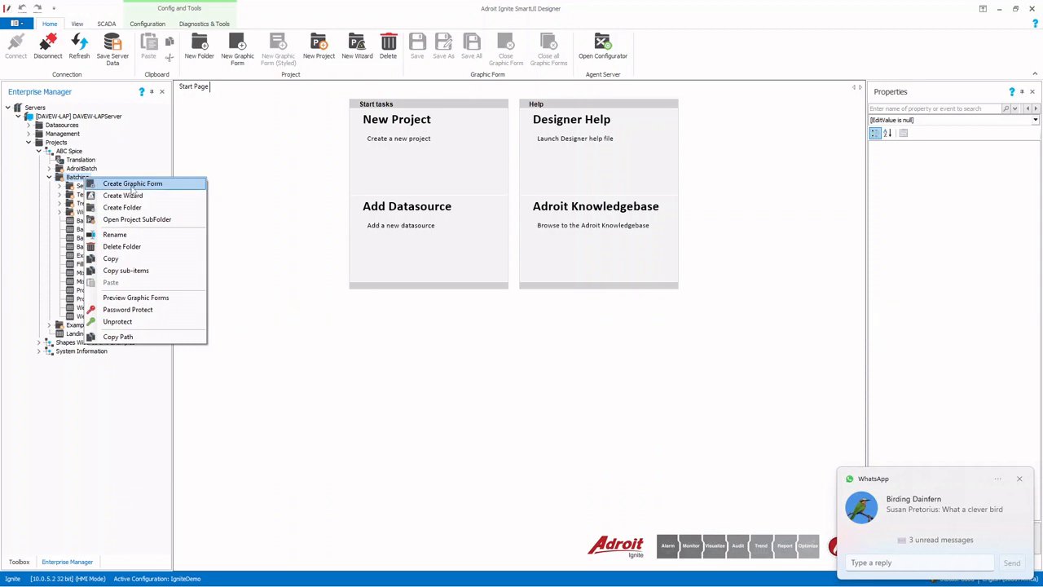
Step: Create a new graphic form named Sample in the Batching folder of the ABC Spice project
{"action": "left_click", "coordinate": [126, 184]}
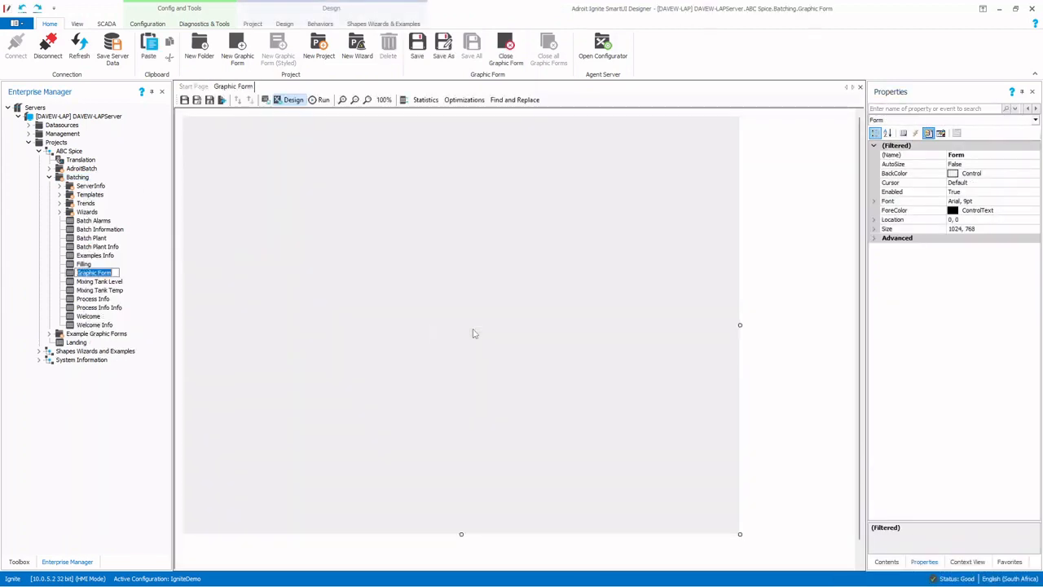
{"action": "type", "text": "Sample"}
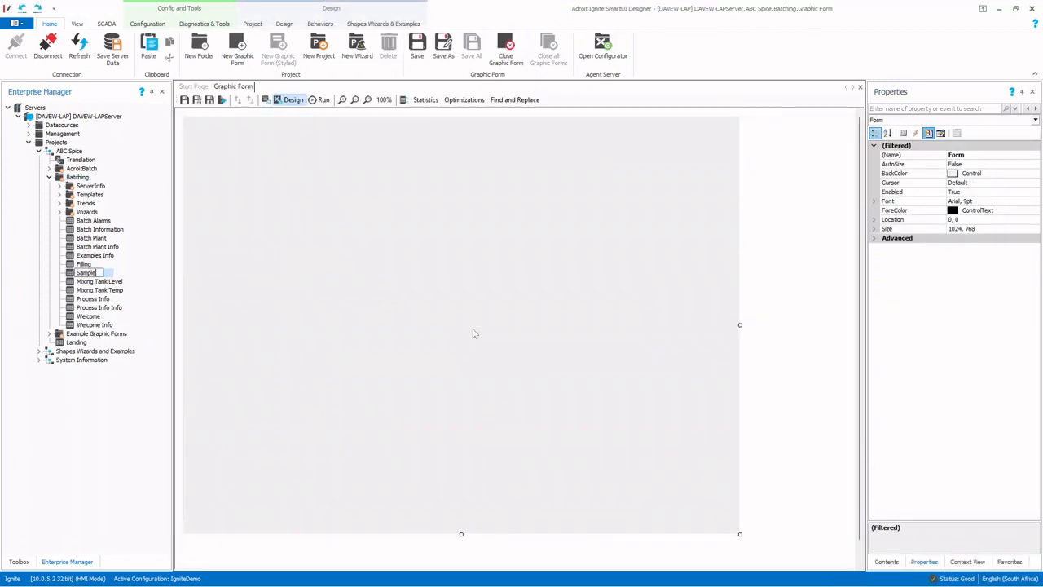
{"action": "key", "text": "Return"}
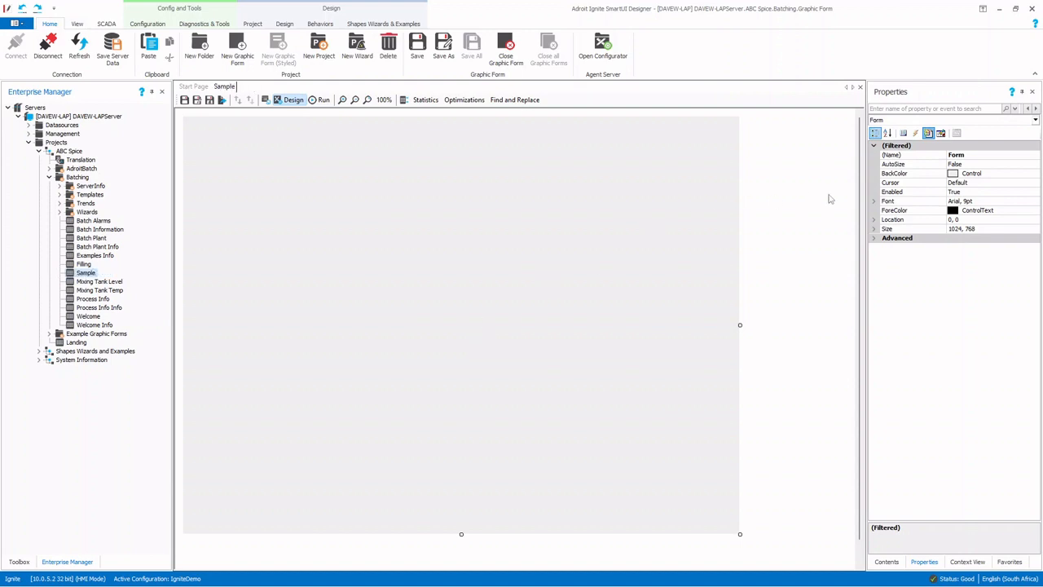
Step: Set the Sample form's size to 800, 600 and its background colour to the system colour ButtonShadow
{"action": "left_click", "coordinate": [913, 231]}
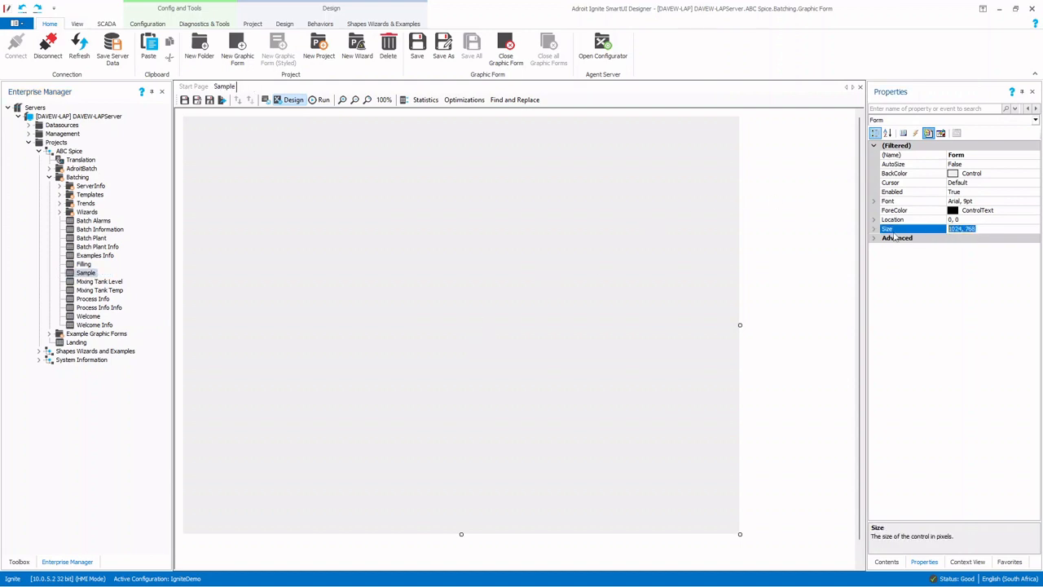
{"action": "type", "text": "800, 600"}
{"action": "left_click", "coordinate": [1029, 175]}
{"action": "left_click", "coordinate": [1034, 175]}
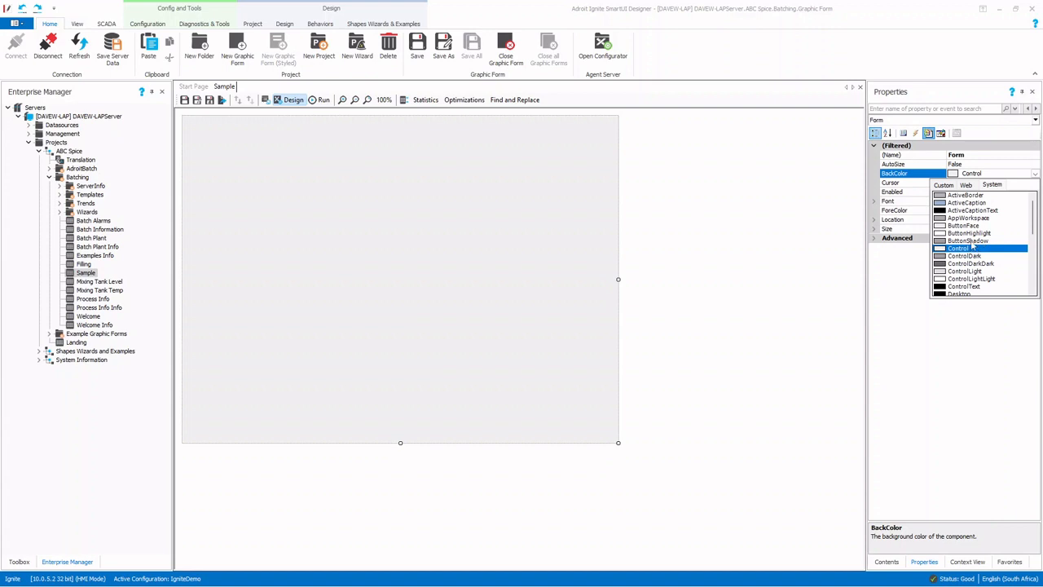
{"action": "left_click", "coordinate": [972, 241]}
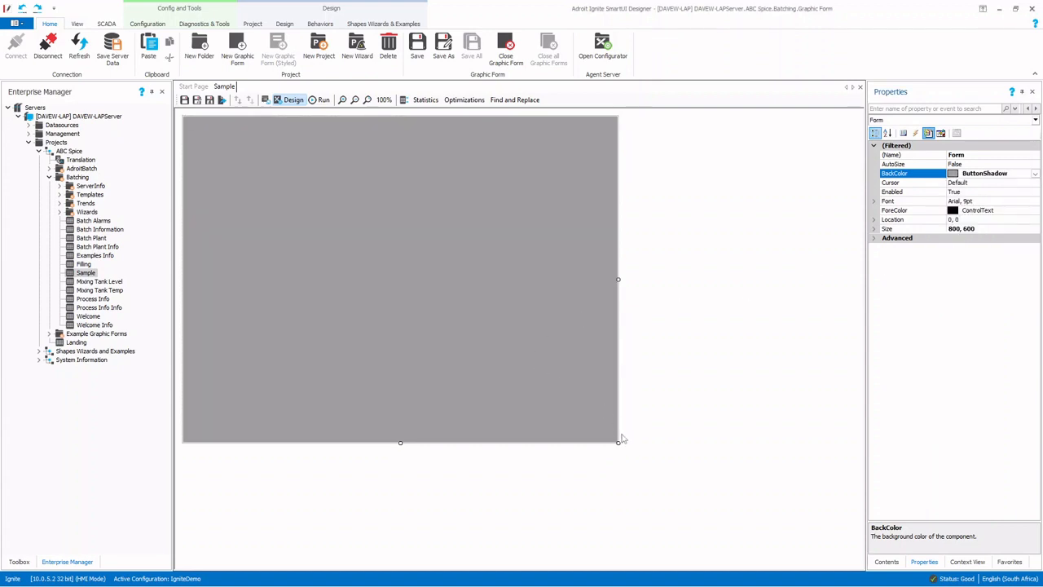
{"action": "left_click", "coordinate": [488, 300]}
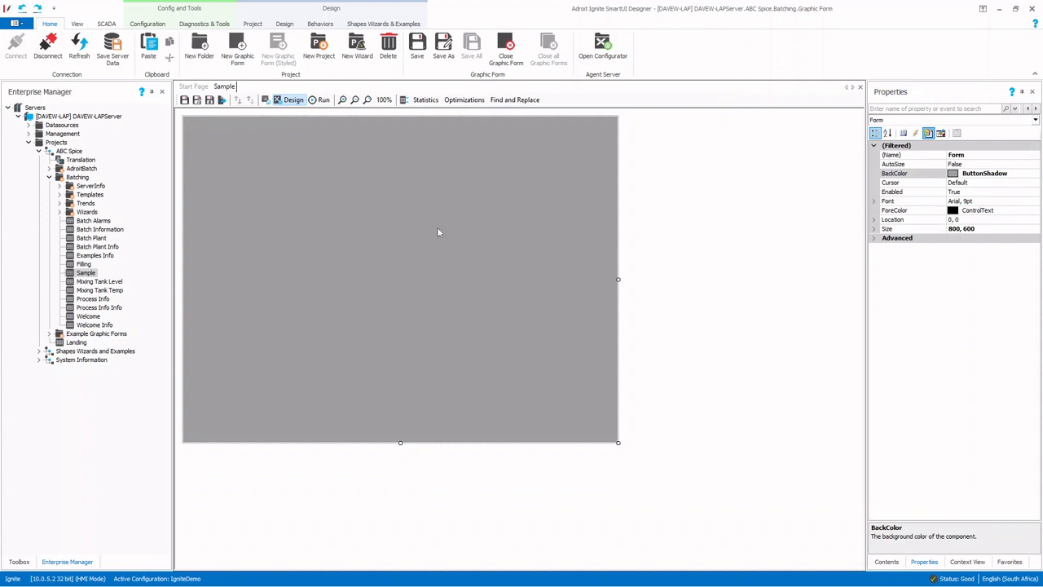
Step: Draw a vector rectangle about 297 by 345 pixels near the upper-left corner of the form
{"action": "left_click", "coordinate": [20, 561]}
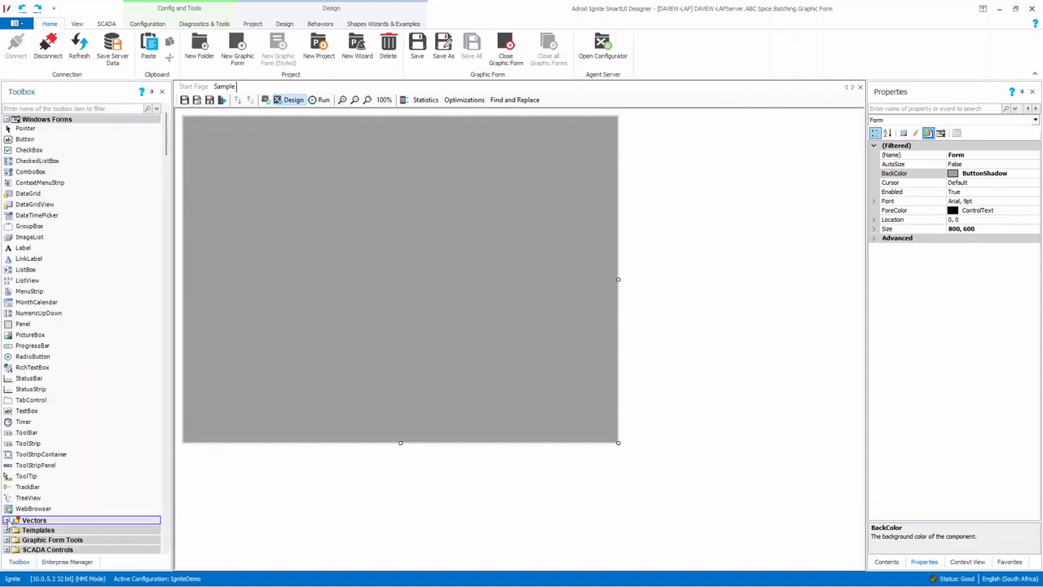
{"action": "left_click", "coordinate": [7, 520]}
{"action": "scroll", "coordinate": [49, 523], "scroll_direction": "down", "scroll_amount": 6}
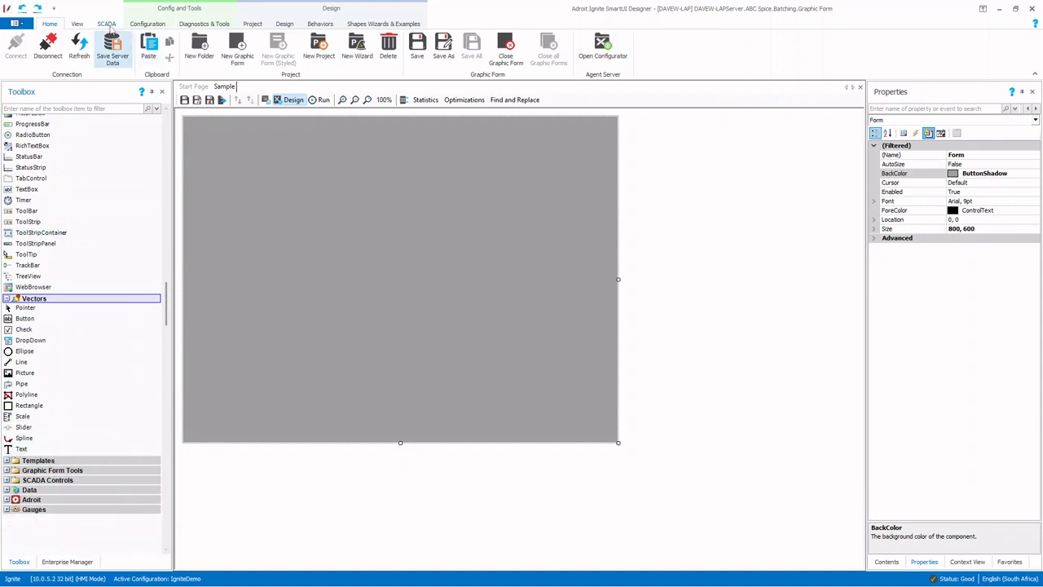
{"action": "left_click", "coordinate": [107, 23]}
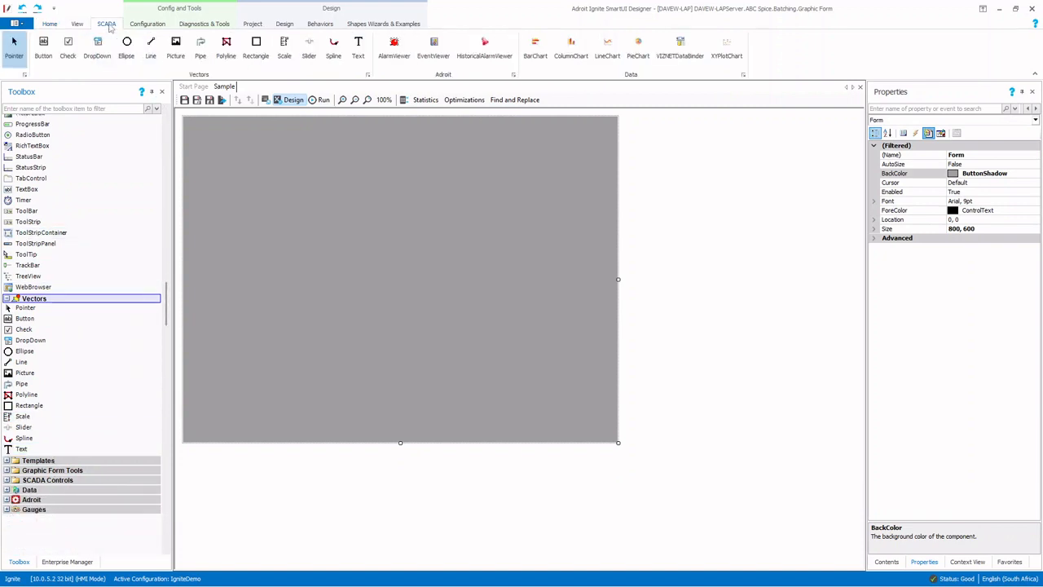
{"action": "left_click", "coordinate": [255, 49]}
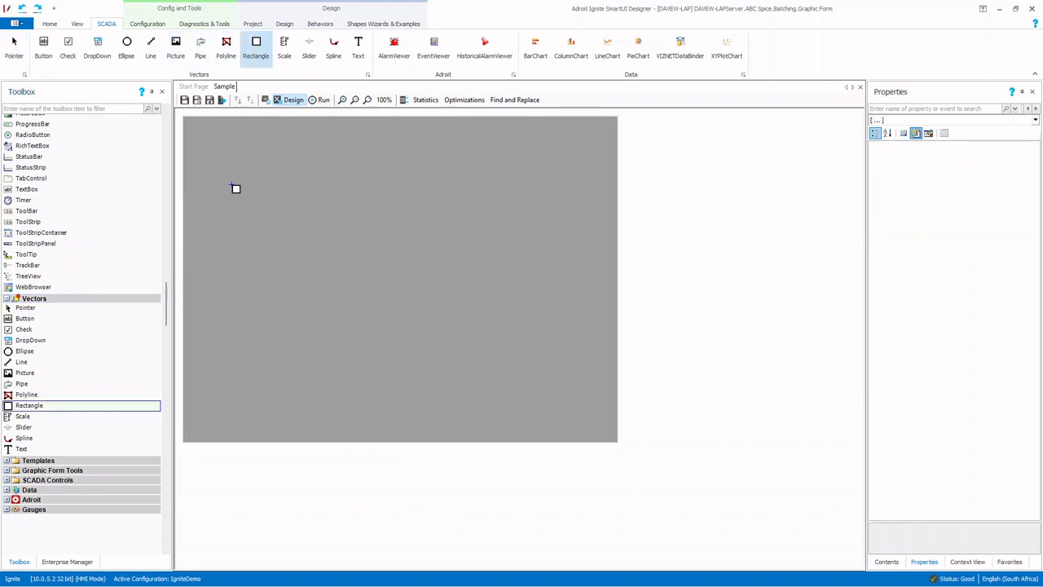
{"action": "left_click_drag", "start_coordinate": [215, 135], "coordinate": [324, 300]}
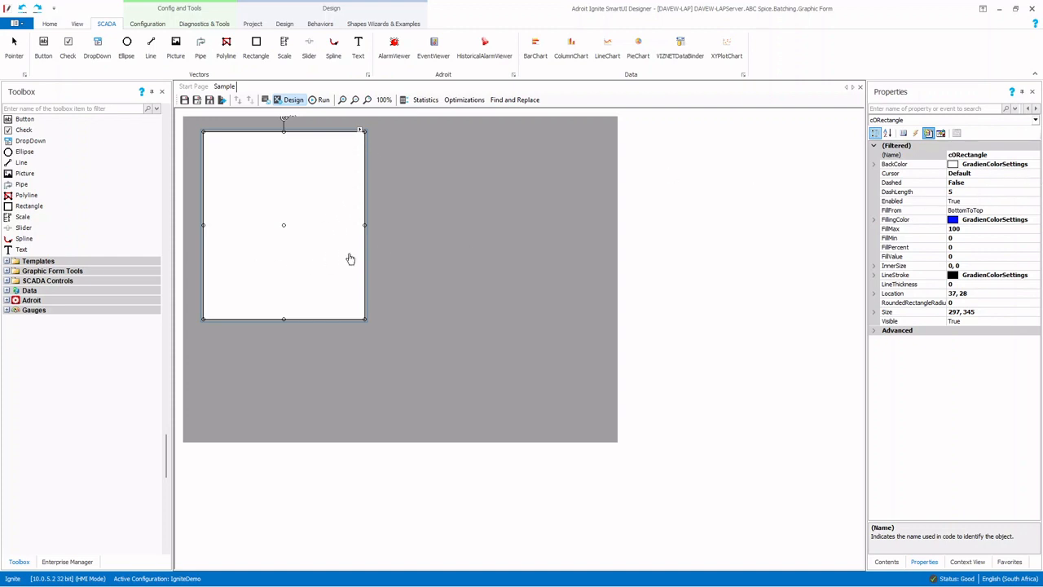
Step: Change the rectangle's background colour style to Gradient, keeping the default gradient stops
{"action": "left_click", "coordinate": [1036, 166]}
{"action": "left_click", "coordinate": [1037, 165]}
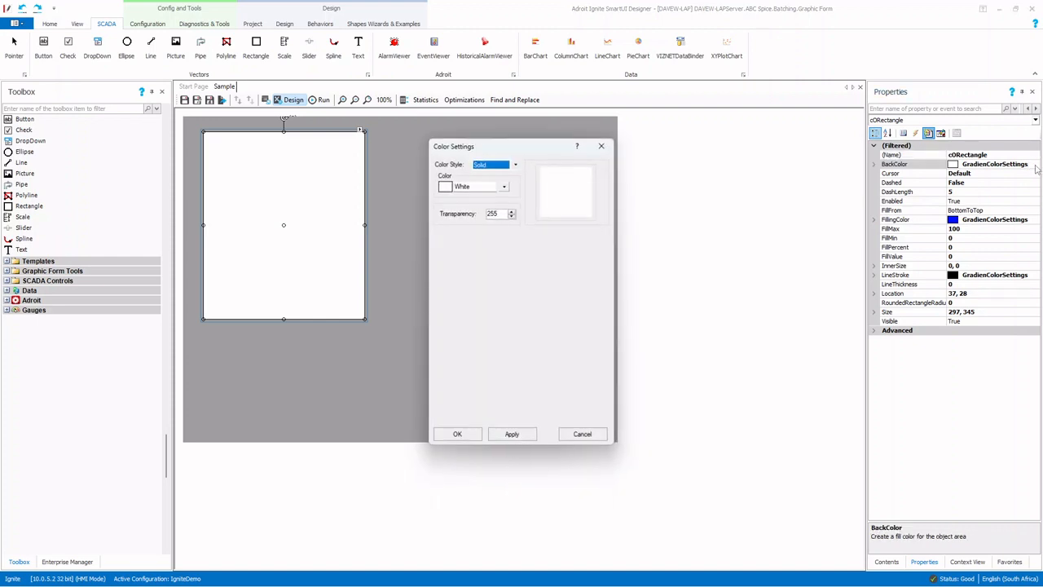
{"action": "left_click", "coordinate": [515, 165]}
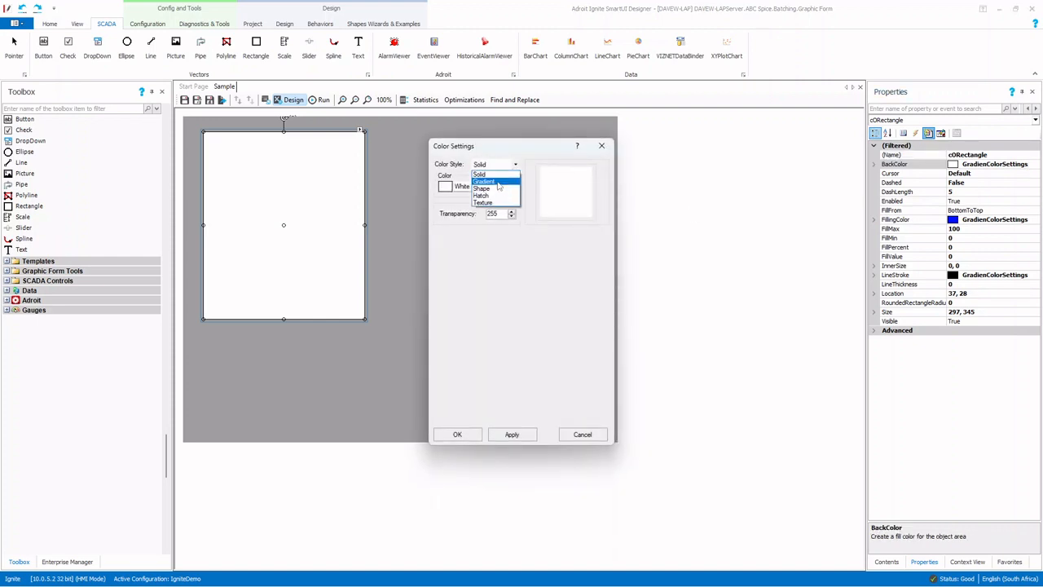
{"action": "left_click", "coordinate": [489, 184]}
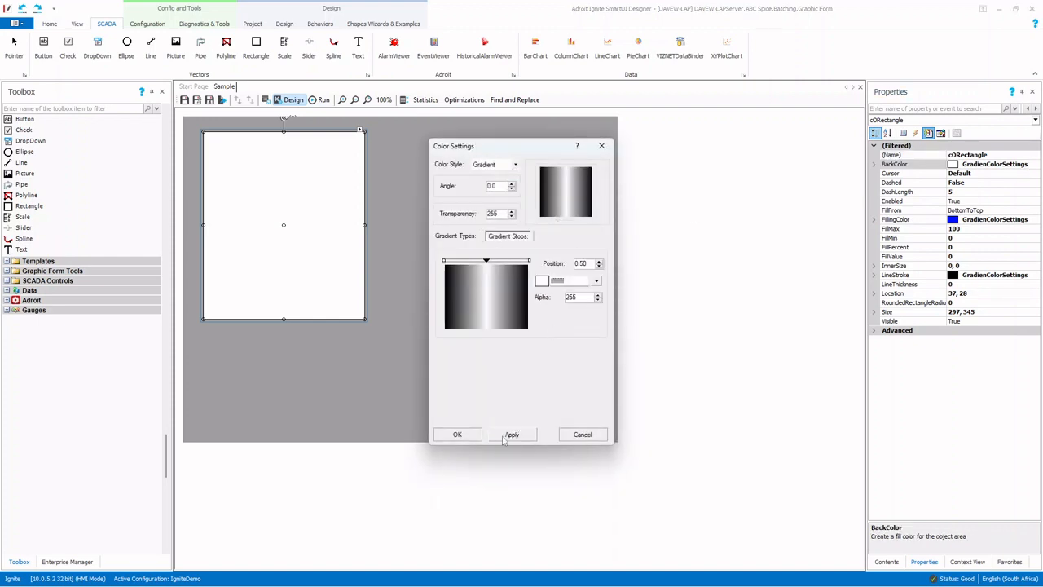
{"action": "left_click", "coordinate": [459, 435]}
{"action": "left_click", "coordinate": [402, 382]}
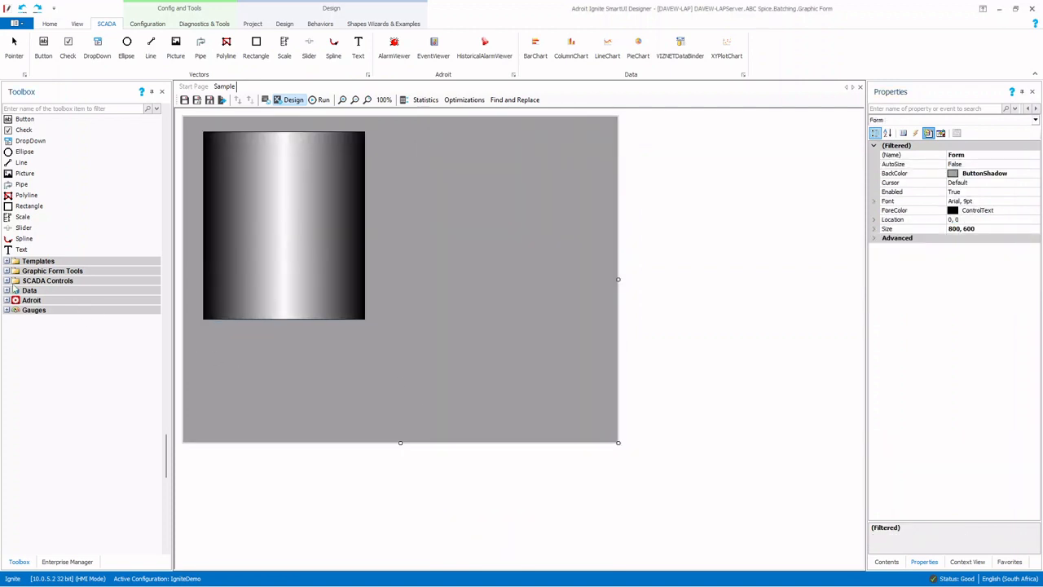
Step: Place a Windows Forms text box about 236 pixels wide centred just below the gradient rectangle
{"action": "scroll", "coordinate": [14, 310], "scroll_direction": "up", "scroll_amount": 10}
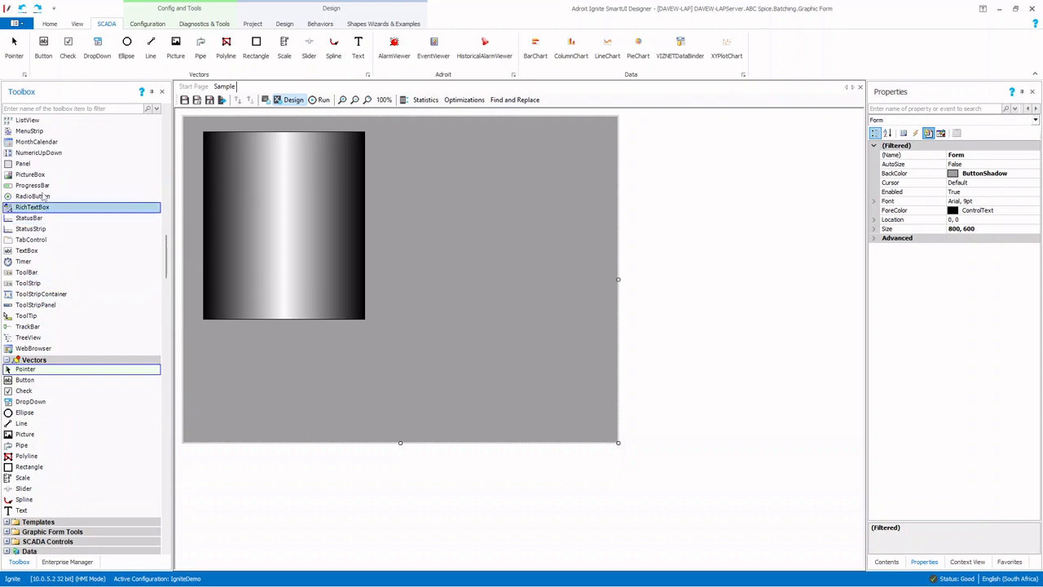
{"action": "scroll", "coordinate": [82, 173], "scroll_direction": "up", "scroll_amount": 2}
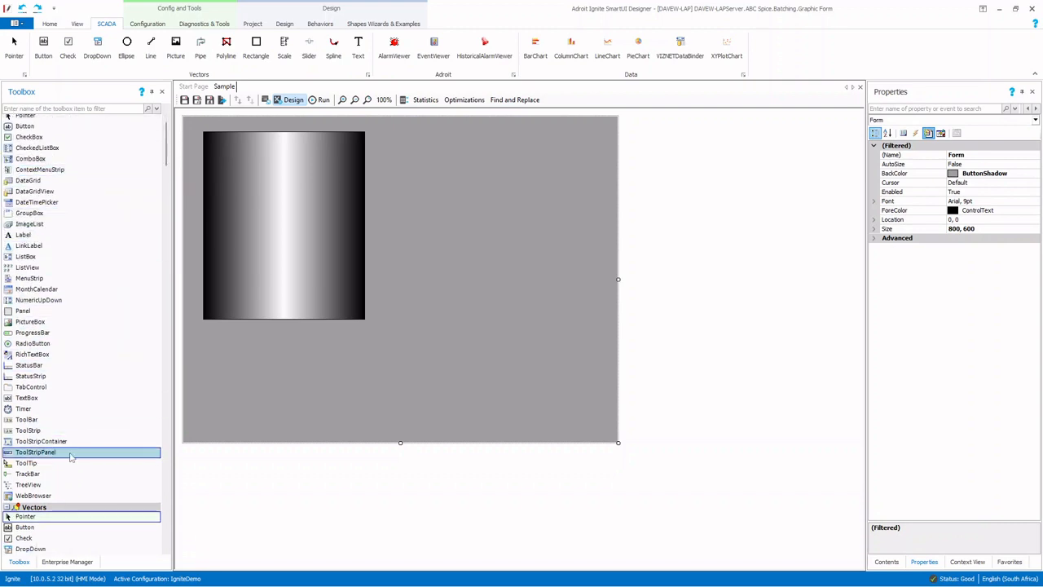
{"action": "left_click", "coordinate": [33, 398]}
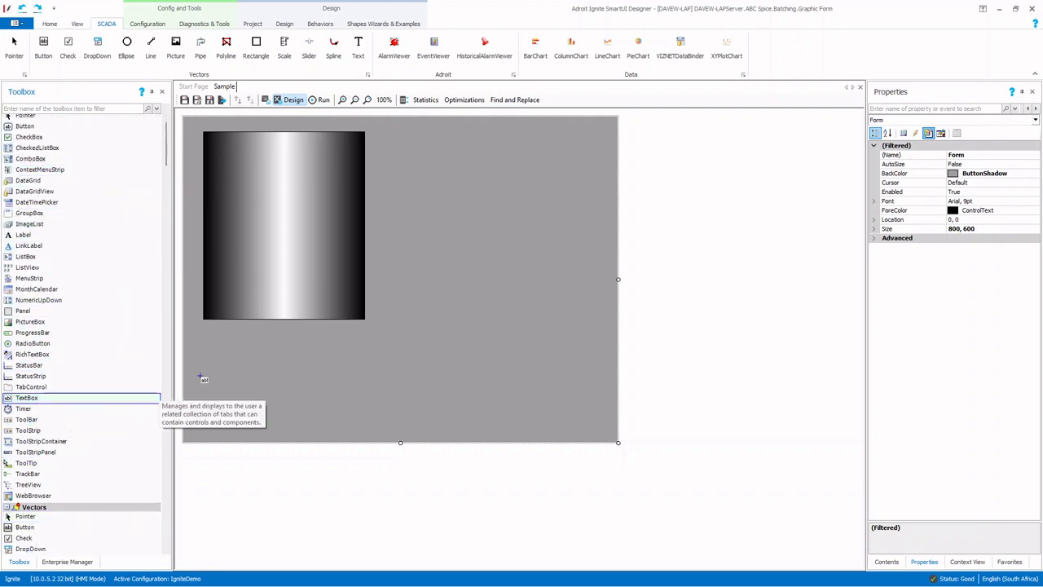
{"action": "left_click_drag", "start_coordinate": [217, 335], "coordinate": [349, 372]}
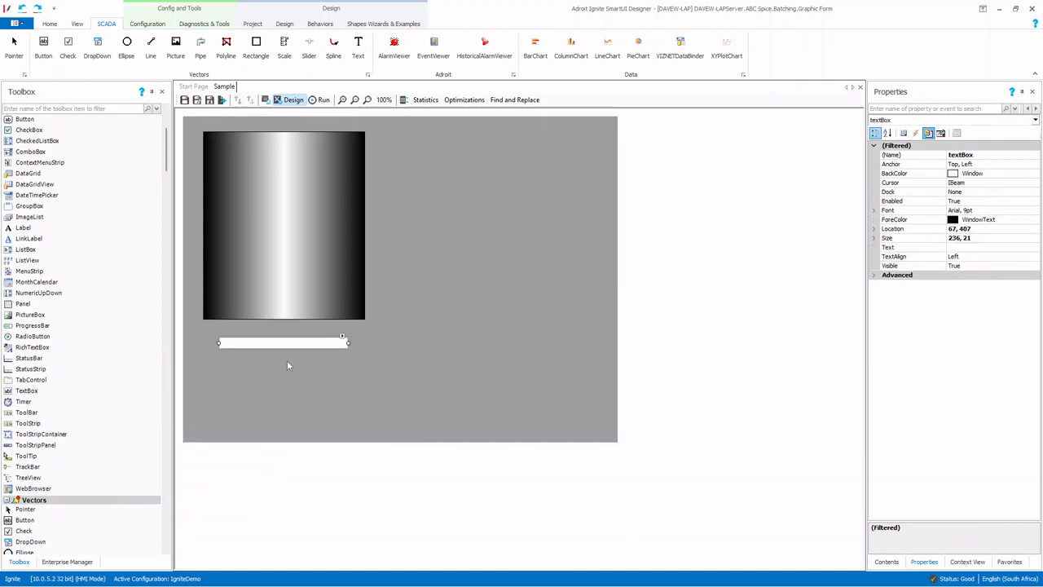
{"action": "left_click_drag", "start_coordinate": [298, 344], "coordinate": [298, 353]}
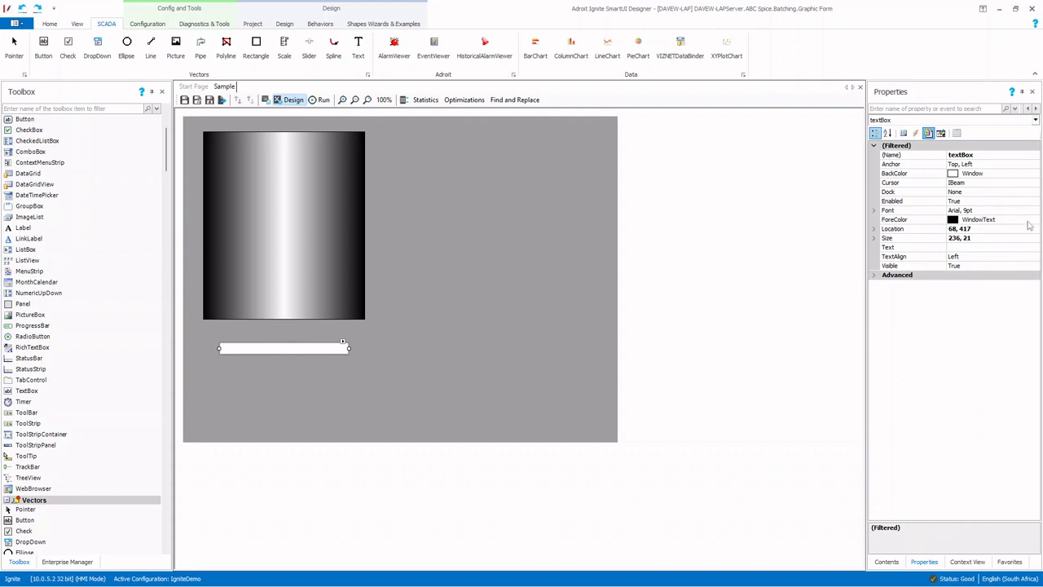
Step: Set the text box's font size to 22
{"action": "left_click", "coordinate": [1017, 211]}
{"action": "left_click", "coordinate": [1035, 210]}
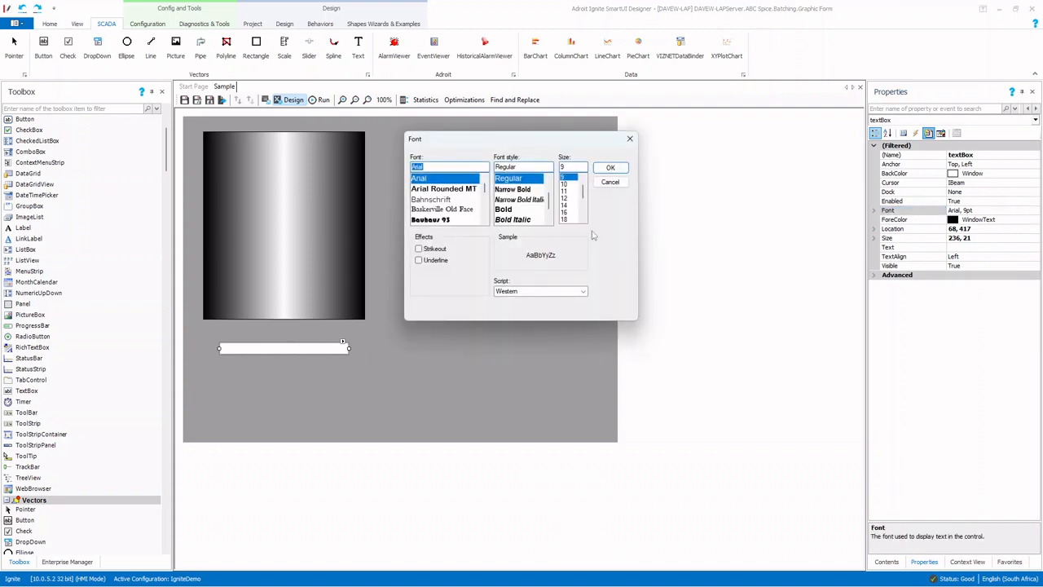
{"action": "left_click", "coordinate": [566, 220]}
{"action": "left_click_drag", "start_coordinate": [584, 193], "coordinate": [583, 201]}
{"action": "left_click", "coordinate": [570, 205]}
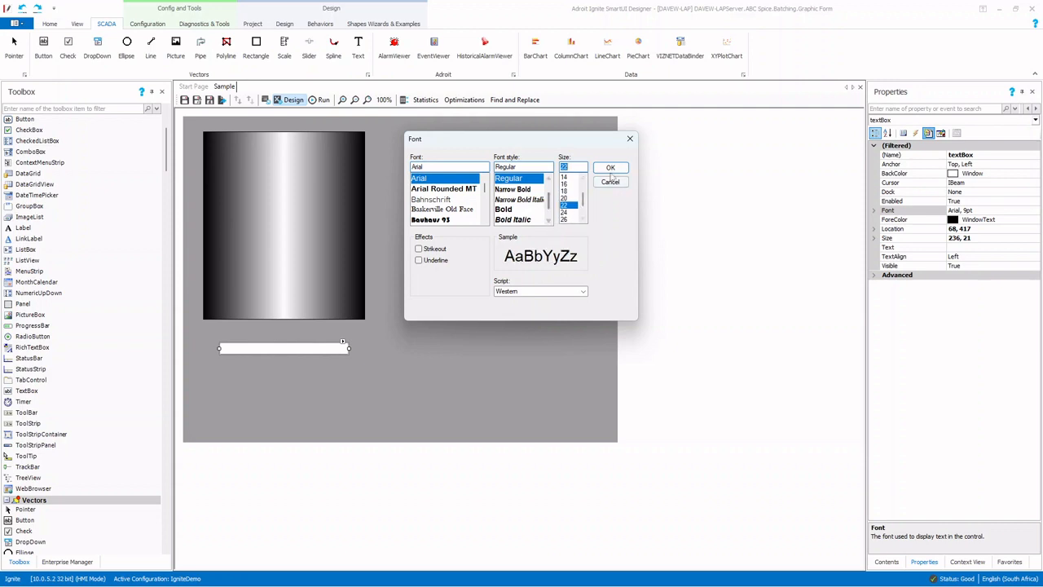
{"action": "left_click", "coordinate": [611, 167]}
Step: Move the text box and the gradient rectangle lower on the form, and narrow the form to about 394 pixels wide
{"action": "left_click_drag", "start_coordinate": [298, 352], "coordinate": [300, 373]}
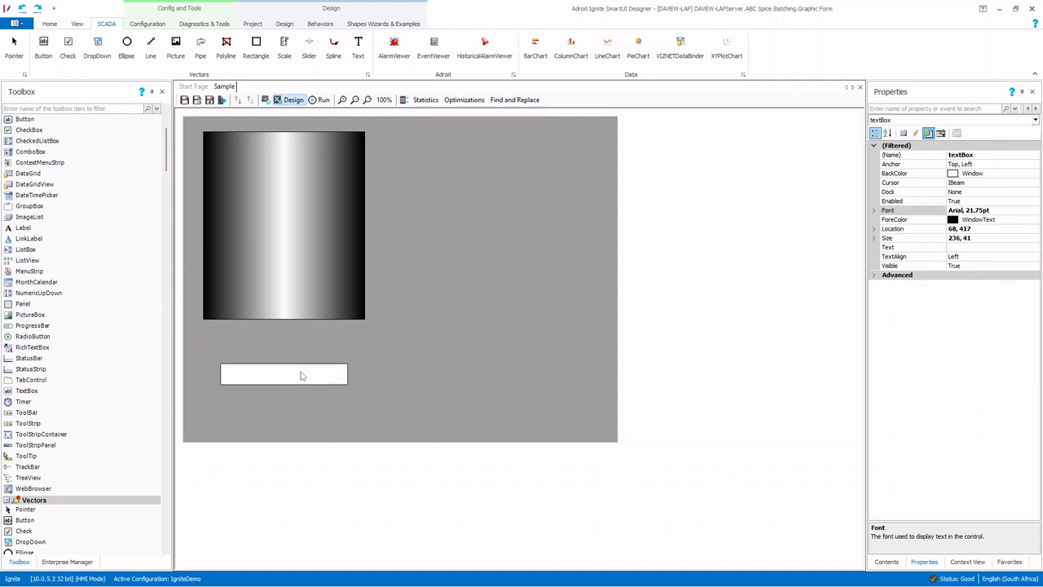
{"action": "left_click_drag", "start_coordinate": [299, 292], "coordinate": [297, 319]}
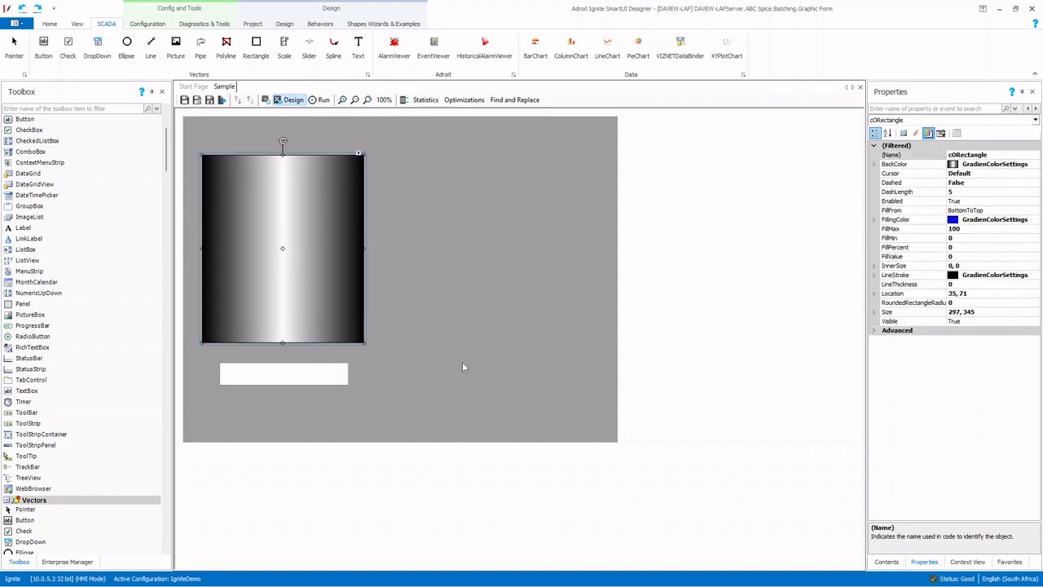
{"action": "left_click", "coordinate": [605, 333]}
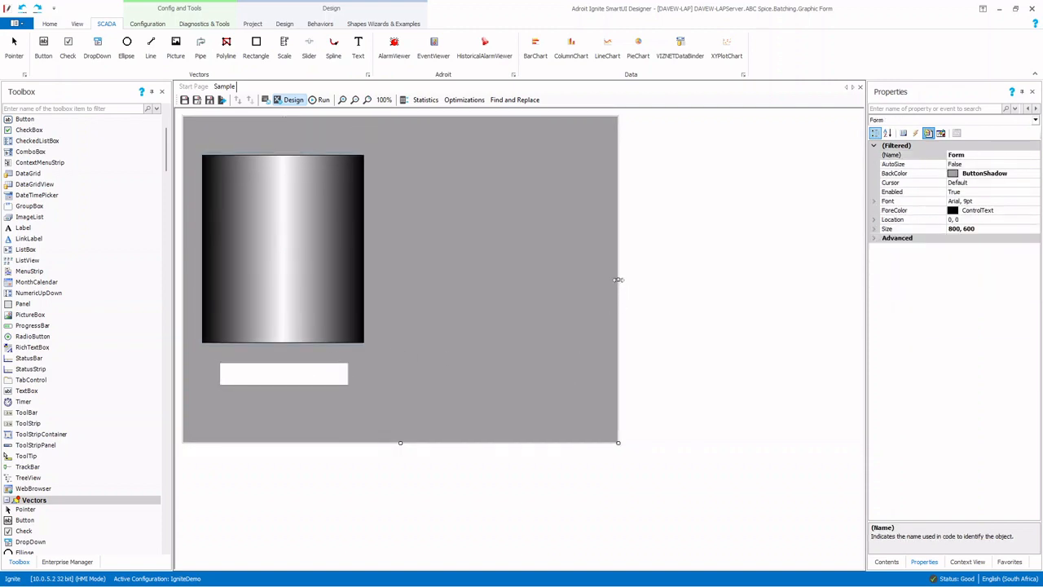
{"action": "left_click_drag", "start_coordinate": [619, 280], "coordinate": [397, 289]}
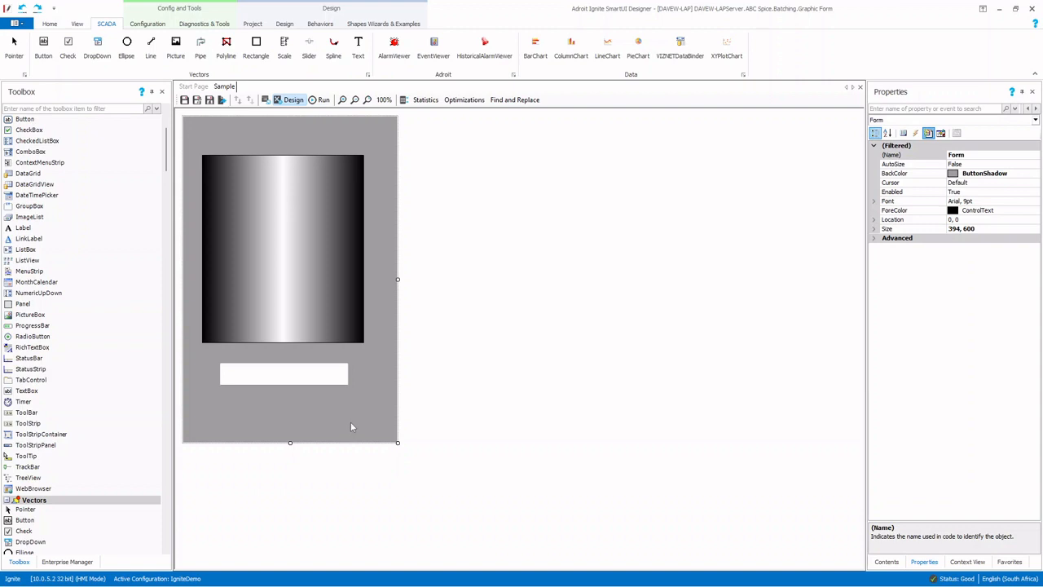
Step: Start a new Percentage Fill behavior on the gradient rectangle
{"action": "left_click", "coordinate": [338, 242]}
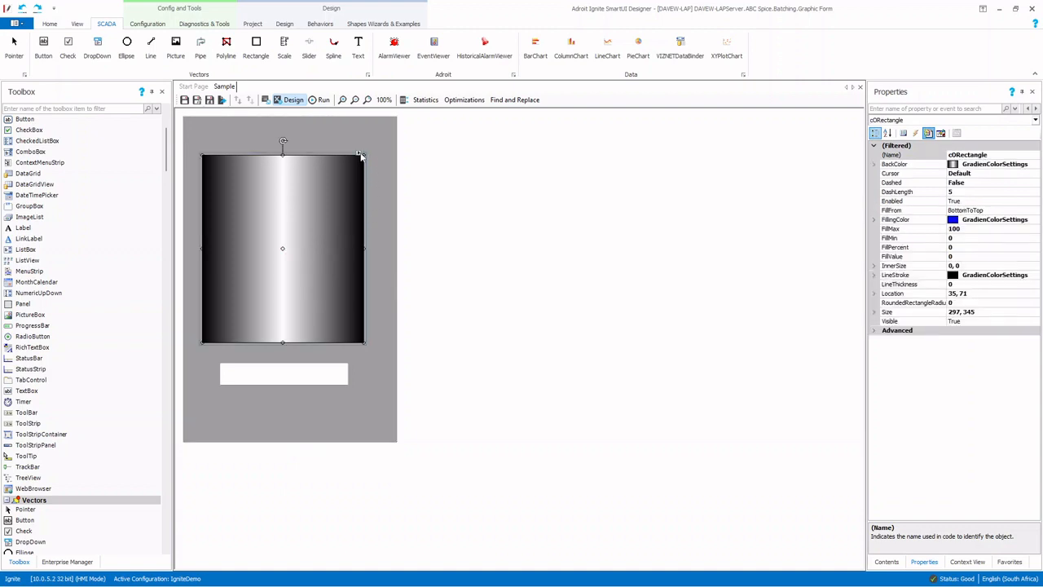
{"action": "left_click", "coordinate": [323, 374]}
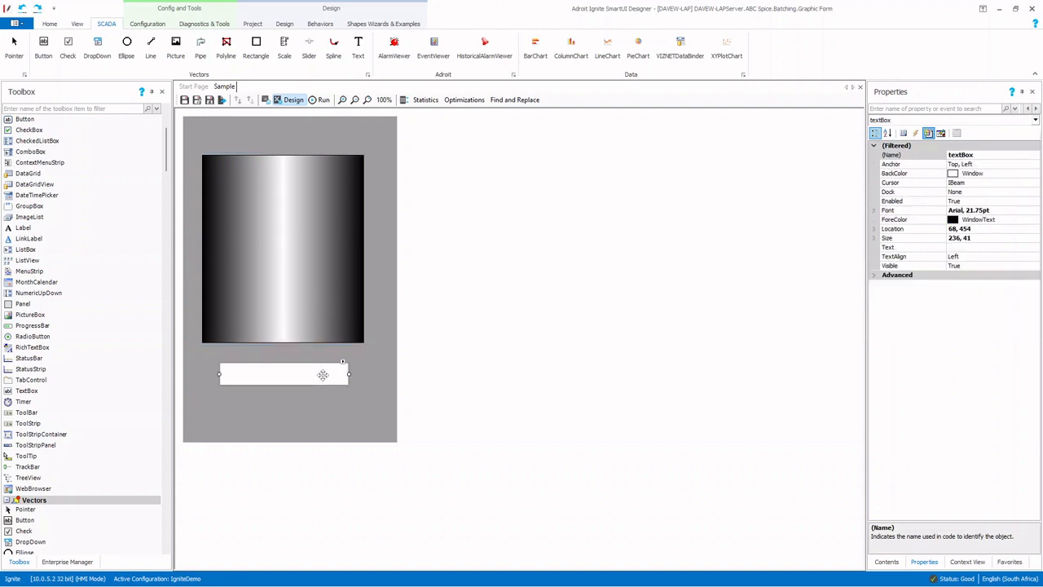
{"action": "left_click", "coordinate": [287, 251]}
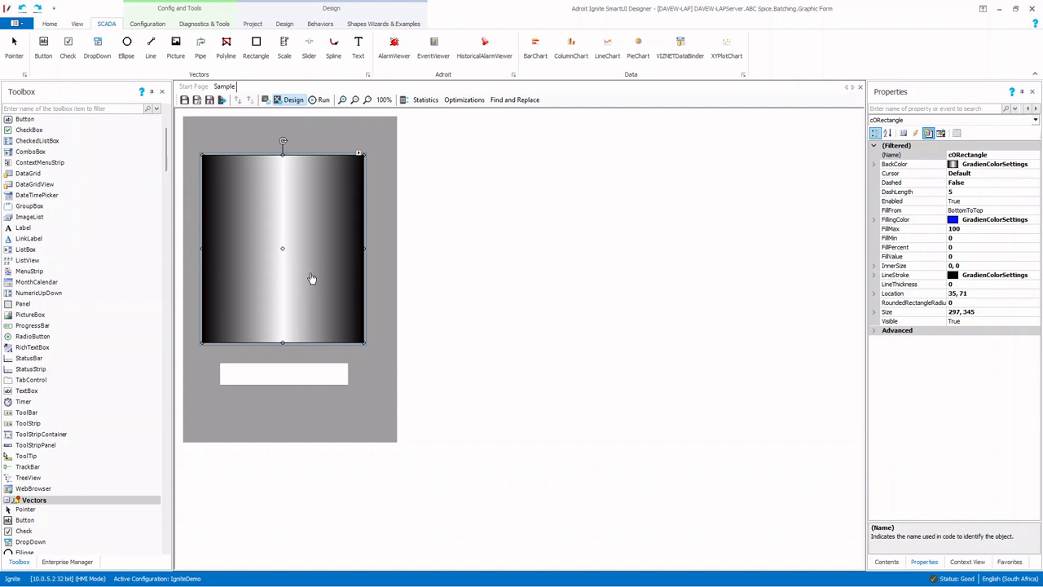
{"action": "left_click", "coordinate": [359, 154]}
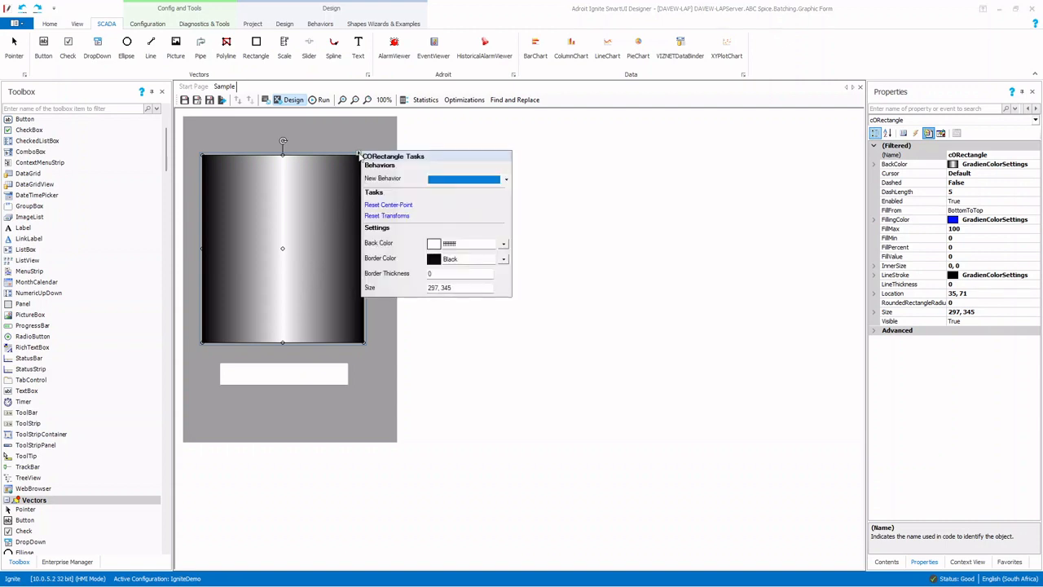
{"action": "left_click", "coordinate": [506, 179]}
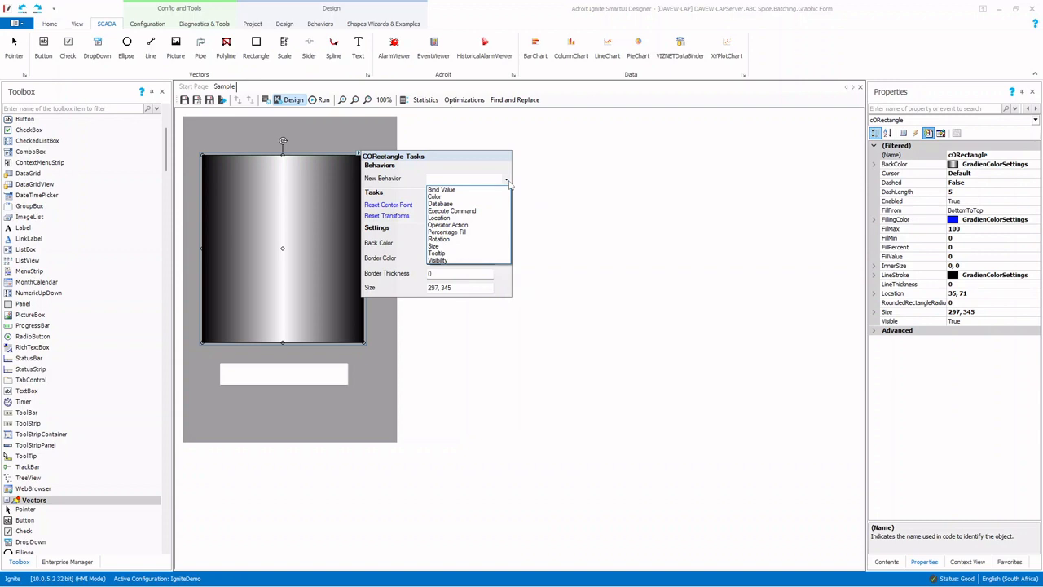
{"action": "left_click", "coordinate": [468, 234]}
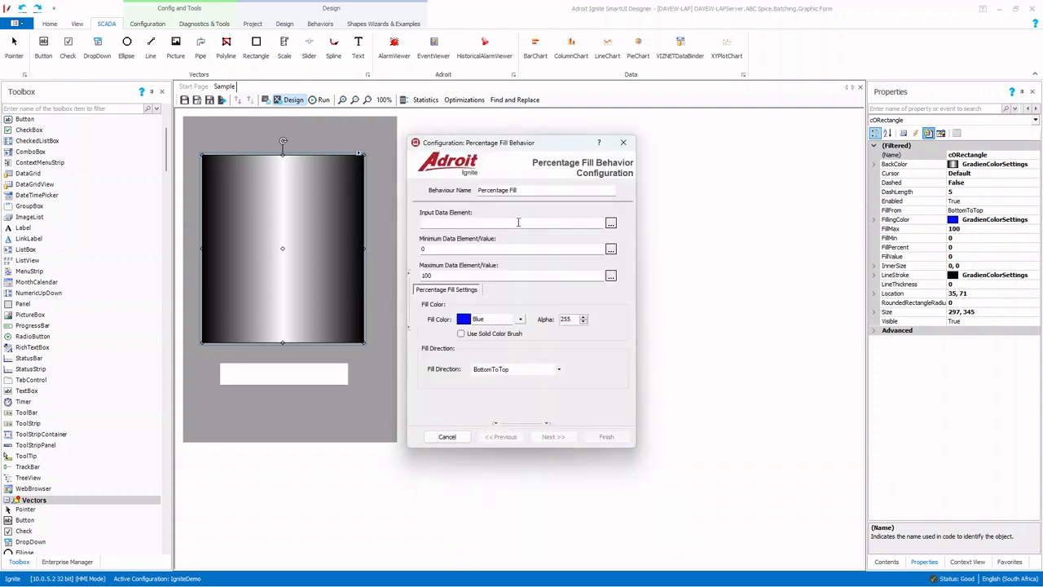
Step: Bind the Percentage Fill input to the Adroit analog element IGN_ABC_MX_BTCH_WEIGHT.value
{"action": "left_click", "coordinate": [610, 224]}
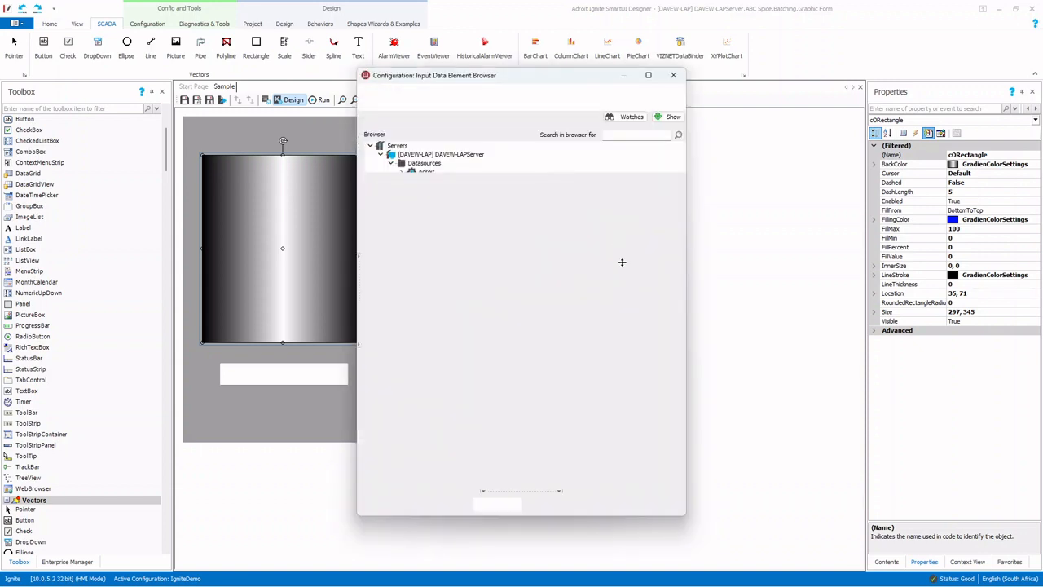
{"action": "left_click", "coordinate": [401, 172]}
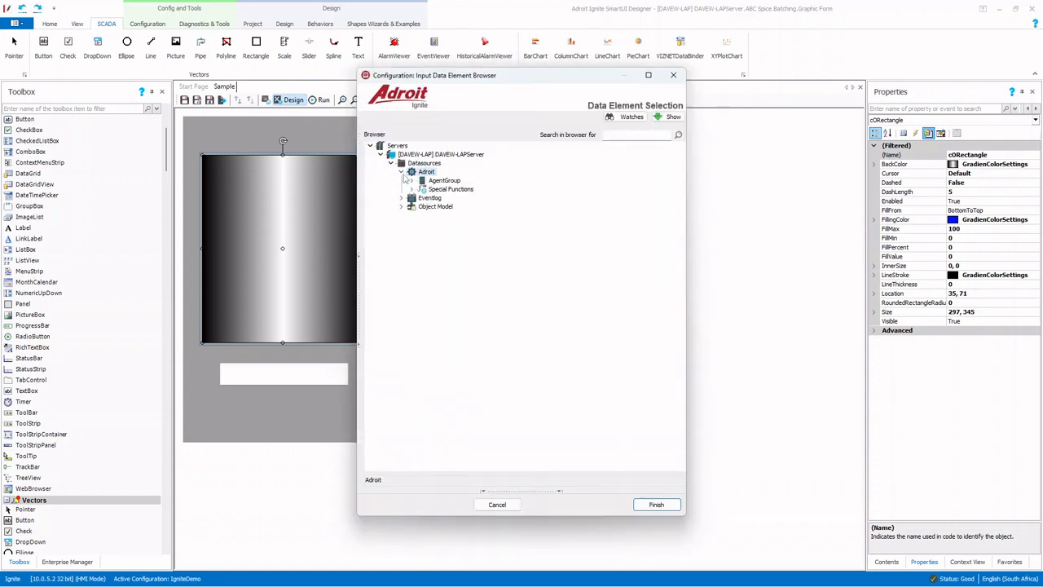
{"action": "left_click", "coordinate": [412, 180]}
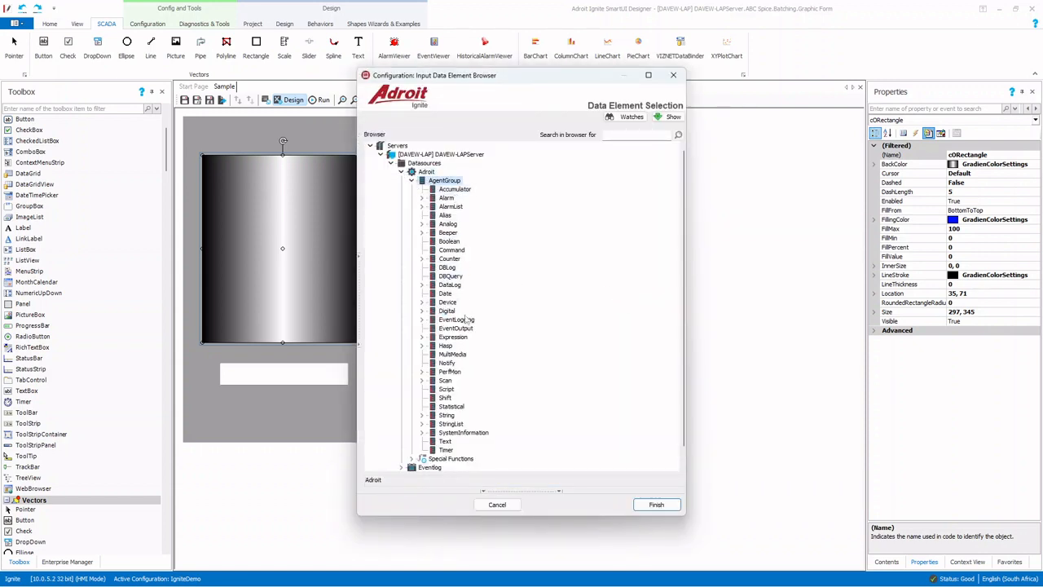
{"action": "left_click", "coordinate": [422, 224]}
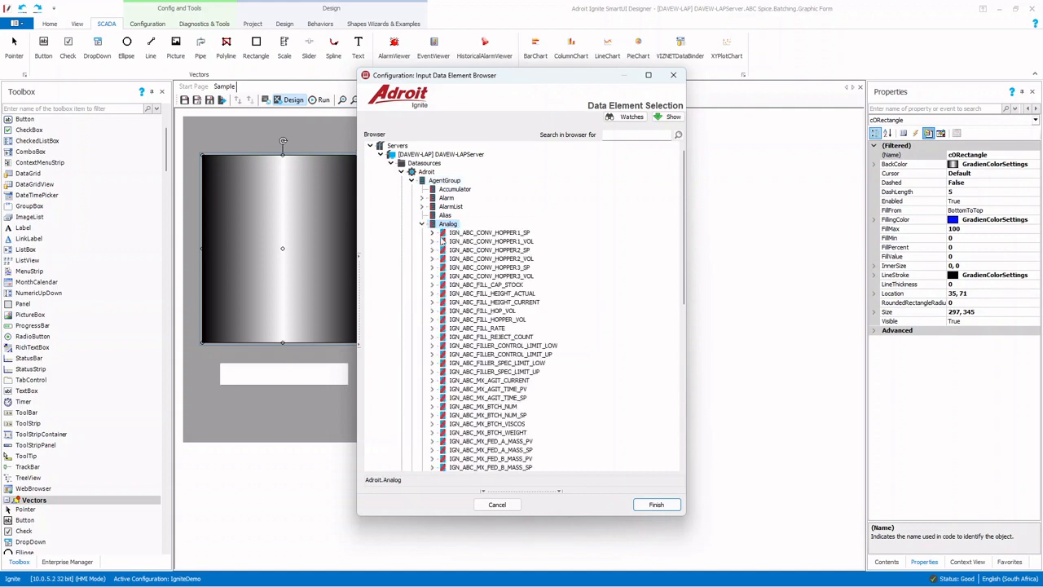
{"action": "scroll", "coordinate": [487, 292], "scroll_direction": "down", "scroll_amount": 5}
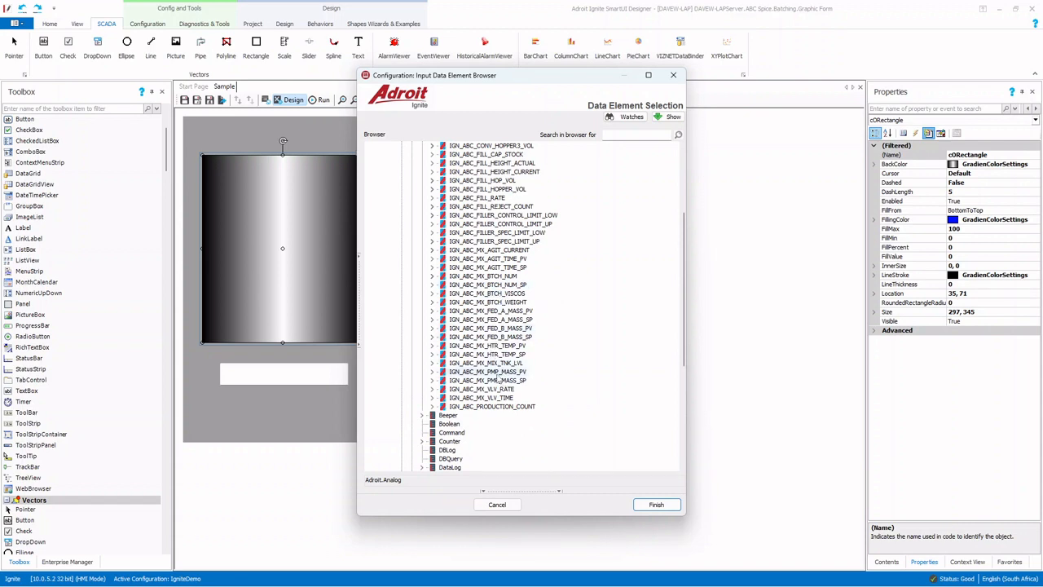
{"action": "left_click", "coordinate": [497, 303]}
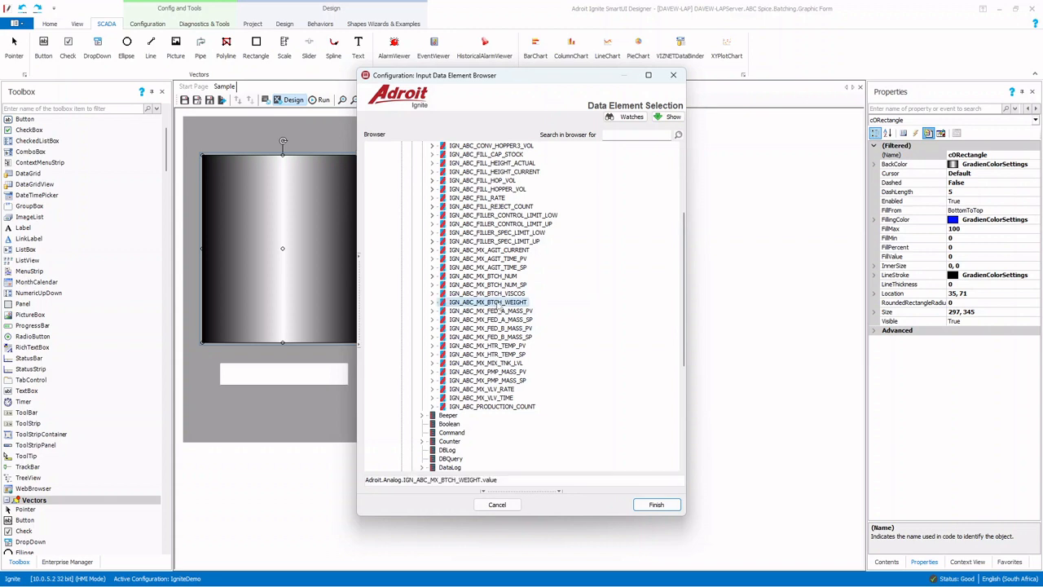
{"action": "left_click", "coordinate": [659, 506]}
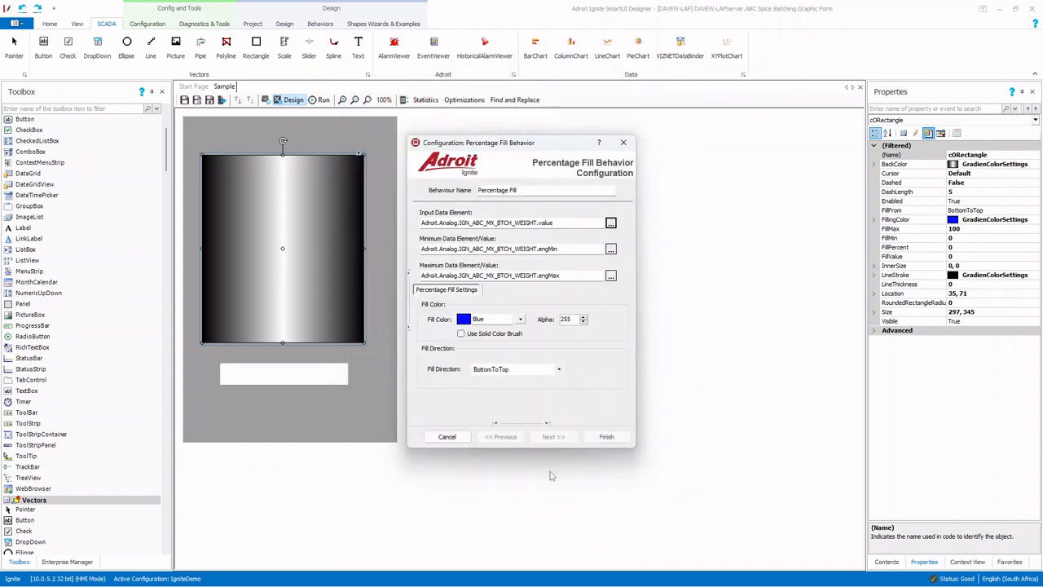
Step: Set the fill colour to pure blue (ff0000ff) and complete the Percentage Fill behavior
{"action": "left_click", "coordinate": [521, 319]}
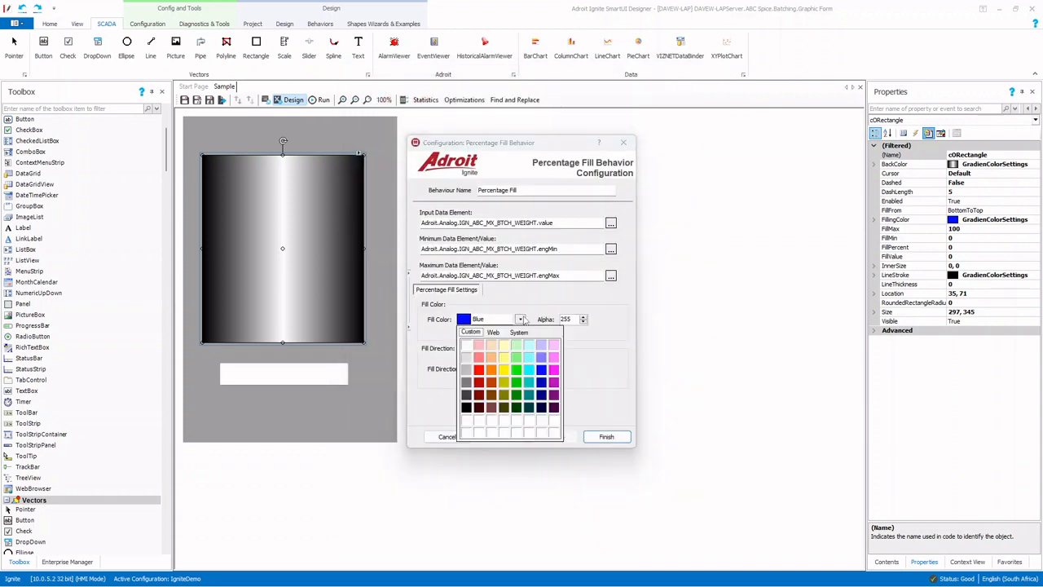
{"action": "left_click", "coordinate": [478, 360]}
{"action": "left_click", "coordinate": [521, 319]}
{"action": "left_click", "coordinate": [541, 370]}
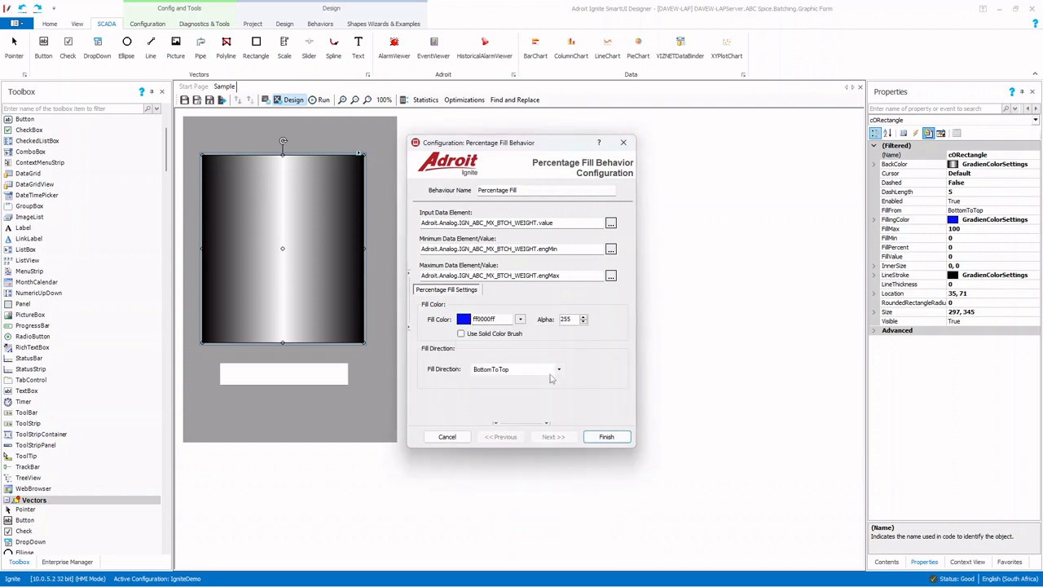
{"action": "left_click", "coordinate": [608, 438]}
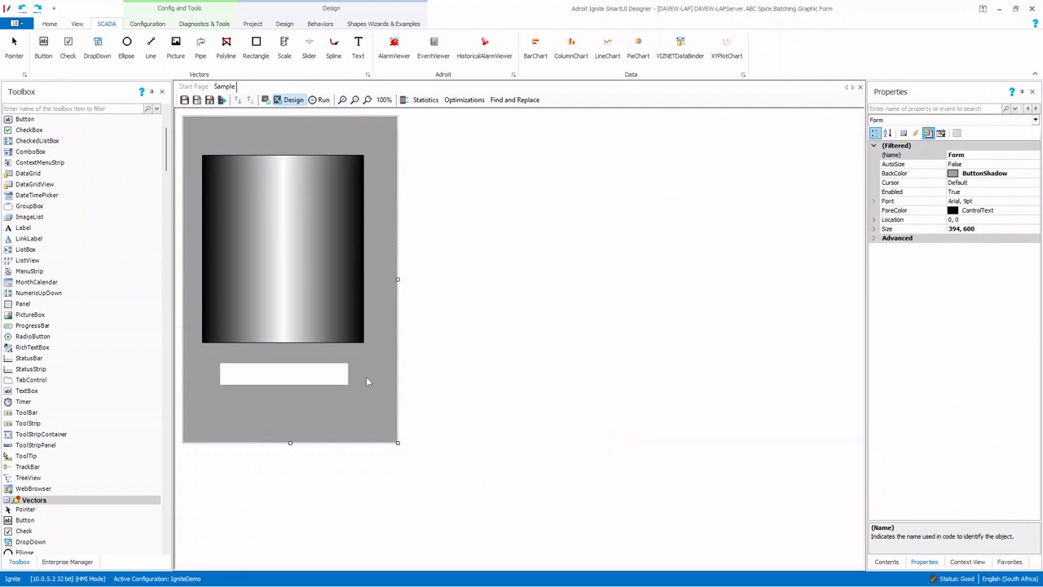
Step: Move the gradient rectangle higher on the form to about 37, 44, and briefly test-run the form
{"action": "left_click_drag", "start_coordinate": [296, 297], "coordinate": [298, 281]}
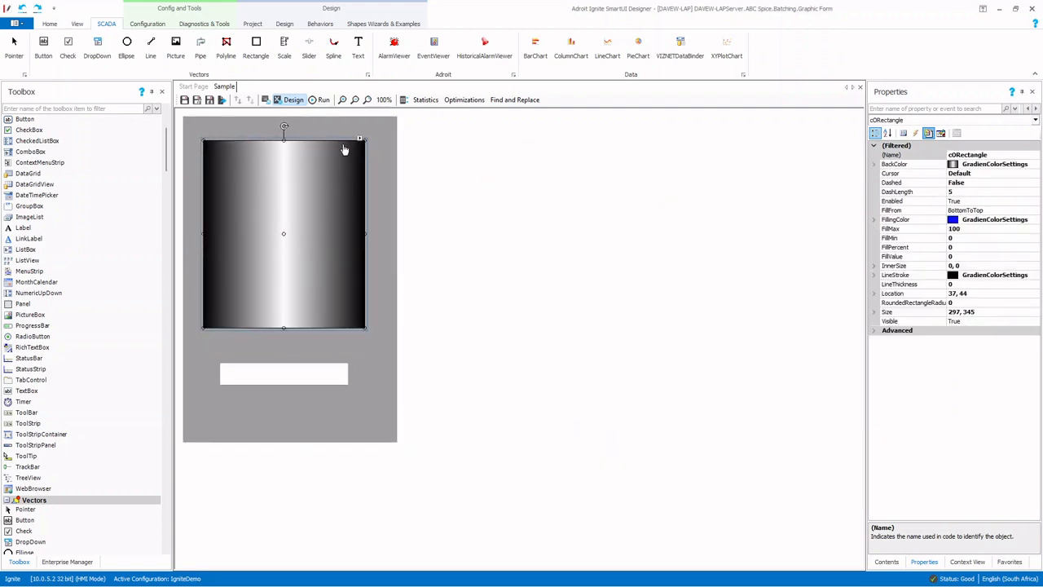
{"action": "left_click", "coordinate": [322, 100]}
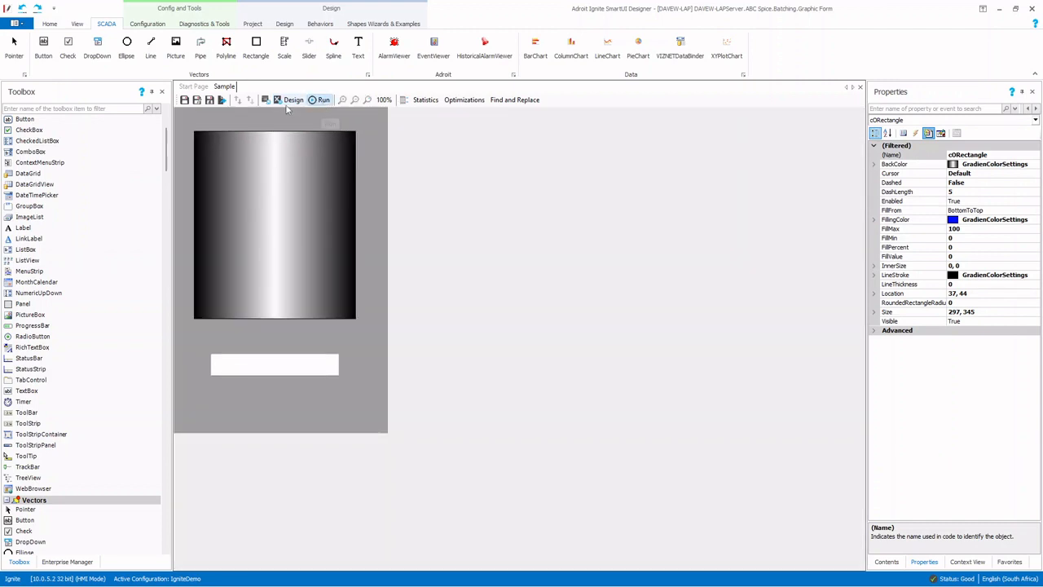
{"action": "left_click", "coordinate": [291, 100]}
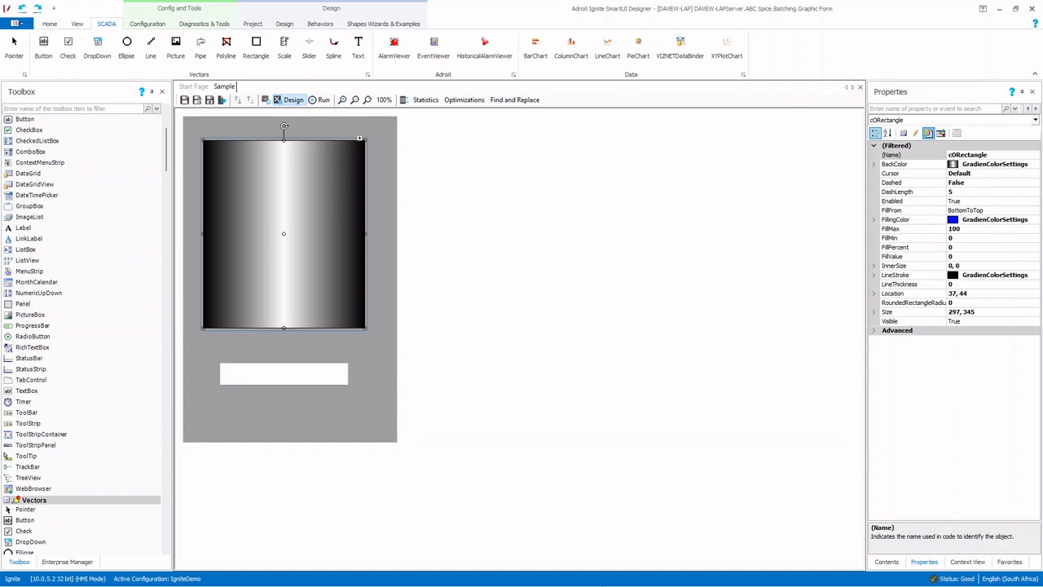
Step: Start the batching plant in Adroit Ignite SmartUI Operator, and test-run the Sample form in SmartUI Designer with live data
{"action": "left_click", "coordinate": [713, 574]}
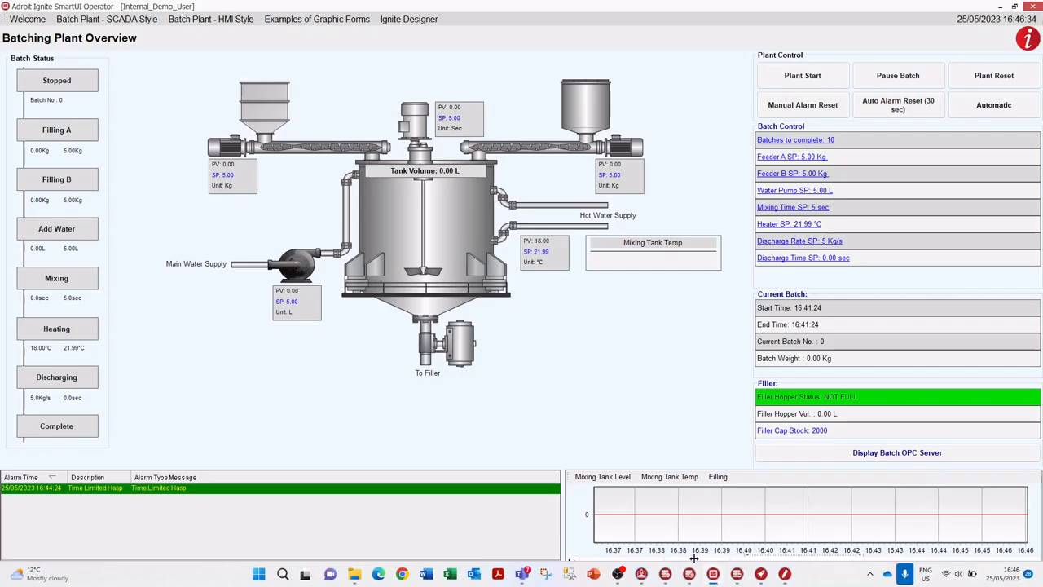
{"action": "left_click", "coordinate": [803, 81]}
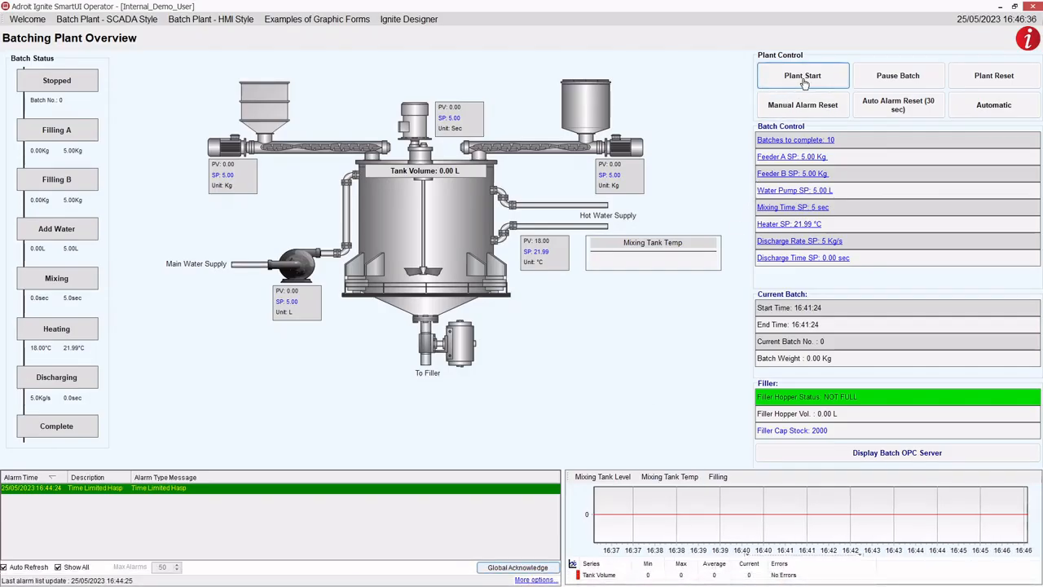
{"action": "left_click", "coordinate": [1001, 6]}
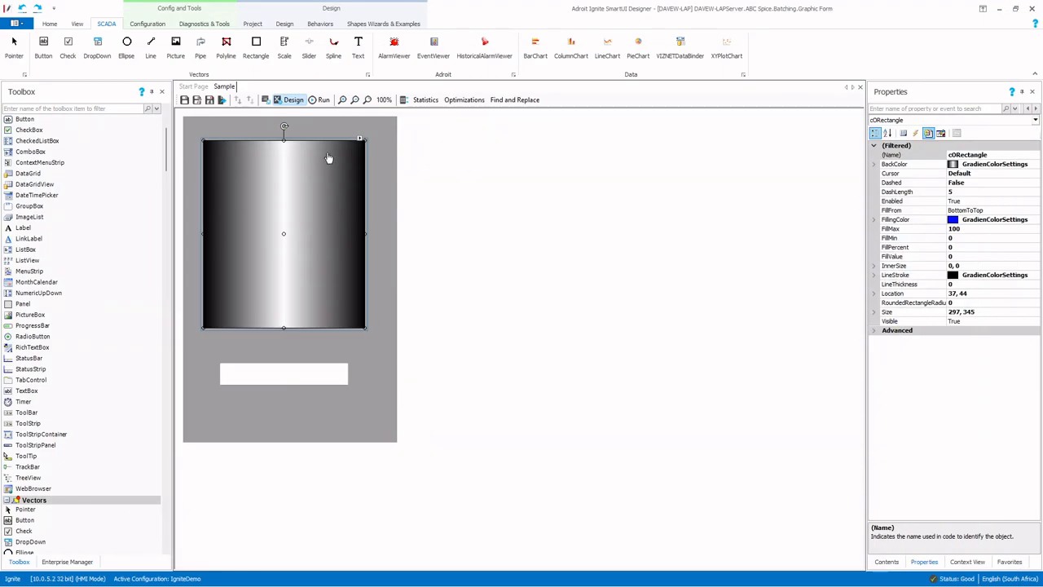
{"action": "left_click", "coordinate": [323, 101]}
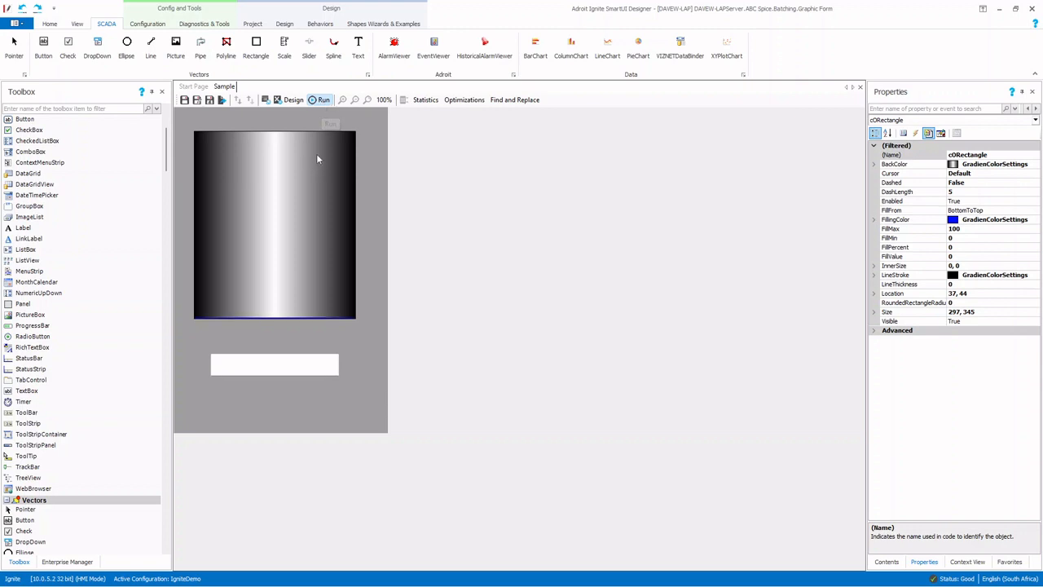
{"action": "left_click", "coordinate": [293, 99]}
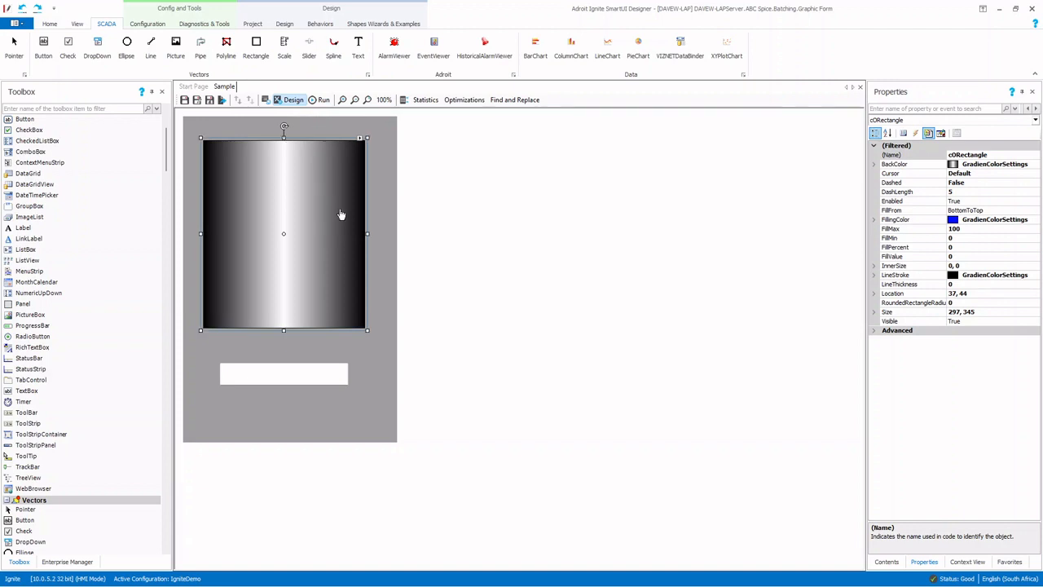
Step: Set the rectangle's Percentage Fill range to a minimum of 0 and a maximum of 20, and test-run the form
{"action": "left_click", "coordinate": [361, 140]}
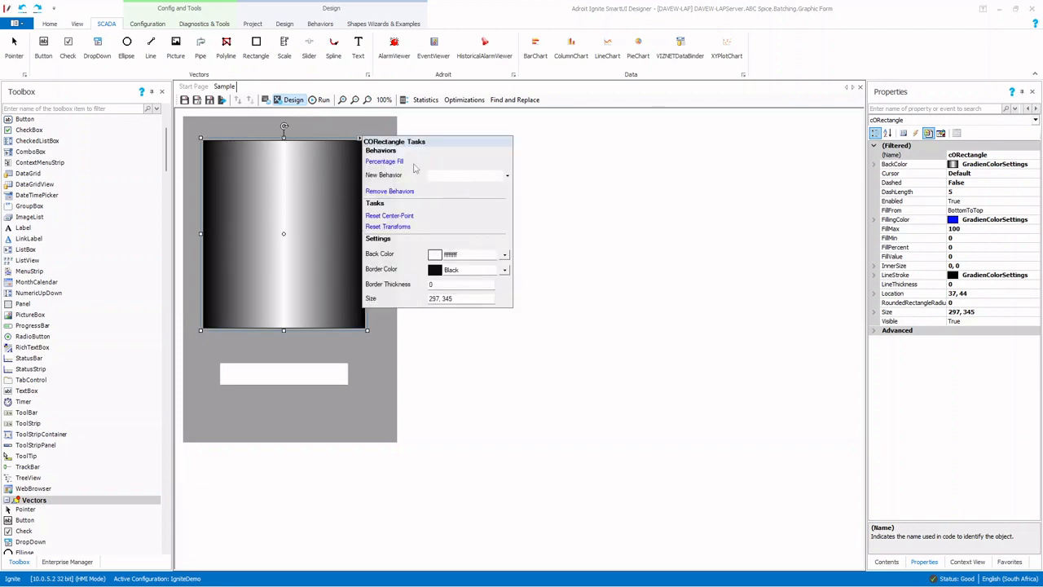
{"action": "left_click", "coordinate": [395, 167]}
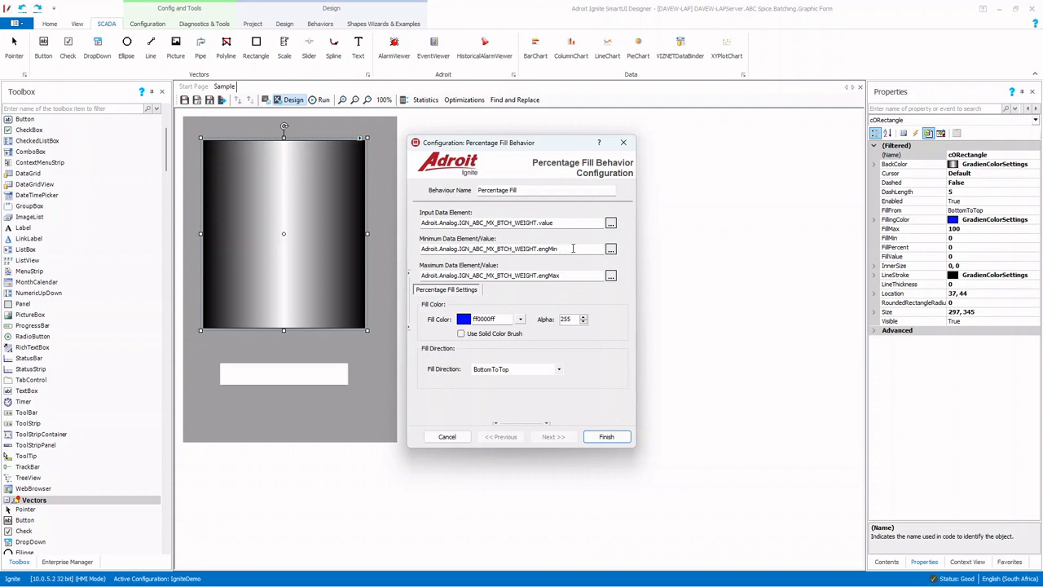
{"action": "left_click_drag", "start_coordinate": [585, 248], "coordinate": [394, 246]}
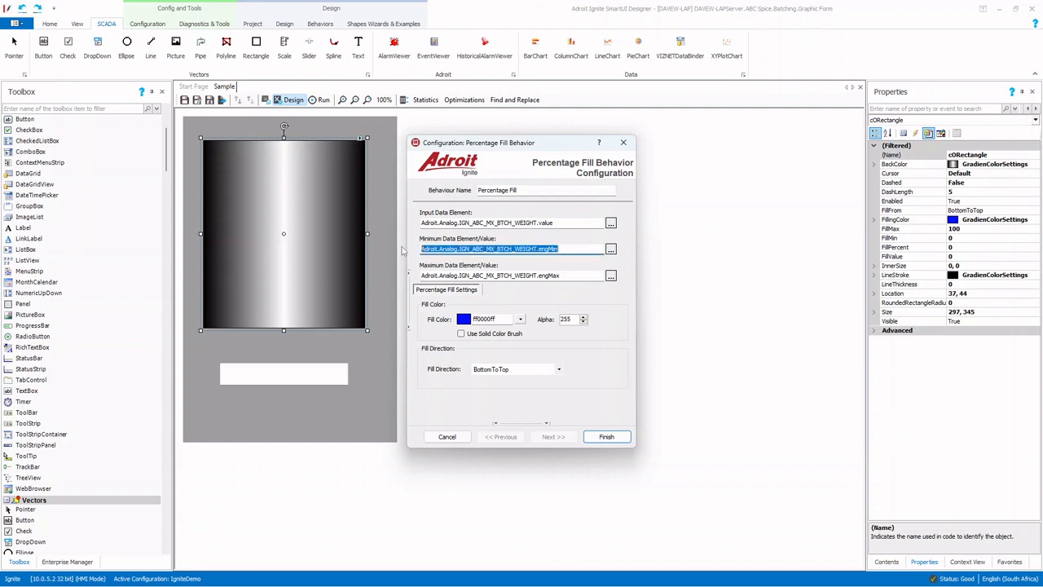
{"action": "type", "text": "0"}
{"action": "left_click_drag", "start_coordinate": [568, 278], "coordinate": [328, 276]}
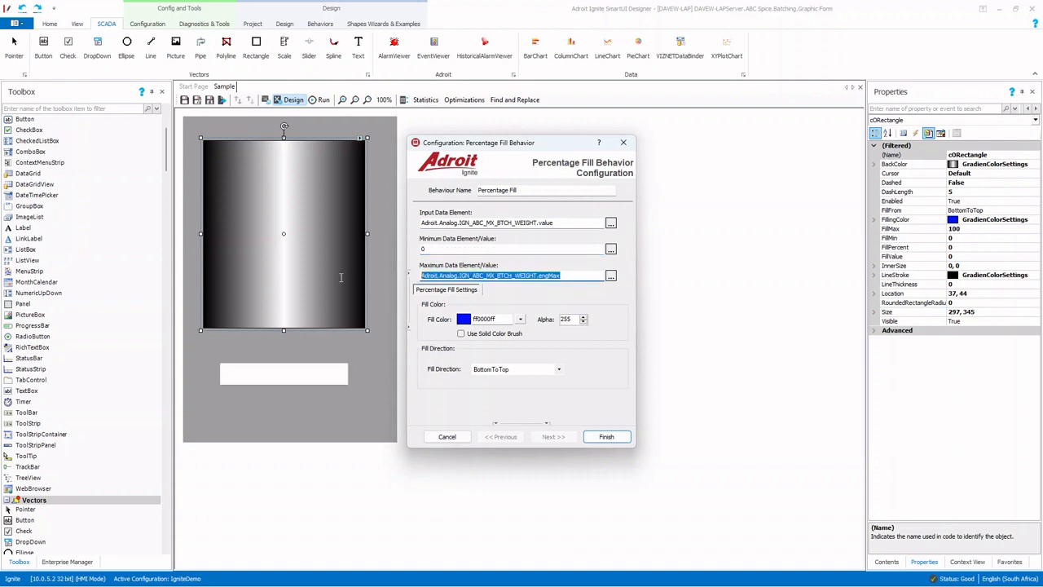
{"action": "type", "text": "20"}
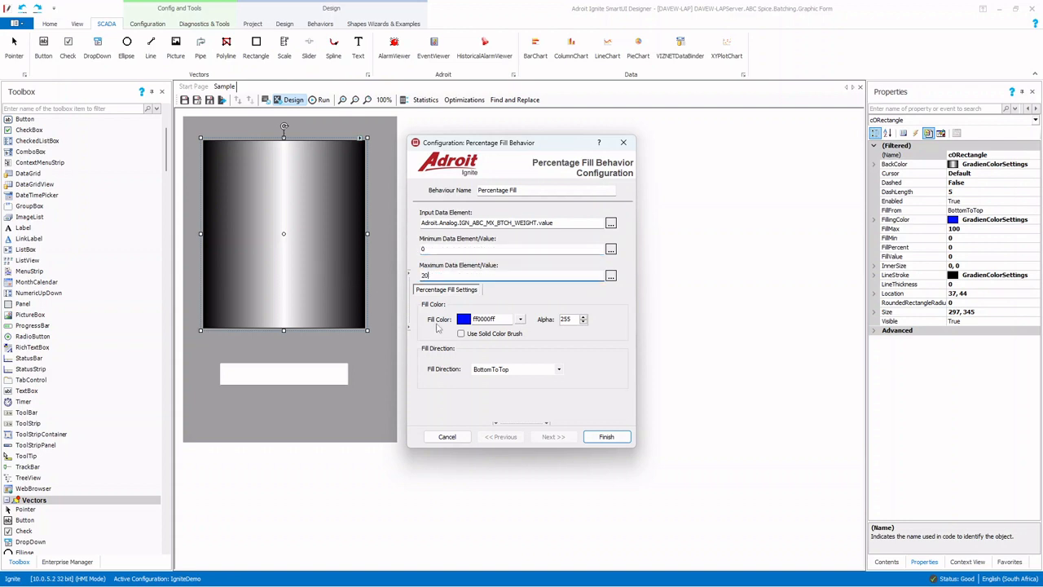
{"action": "left_click", "coordinate": [609, 439]}
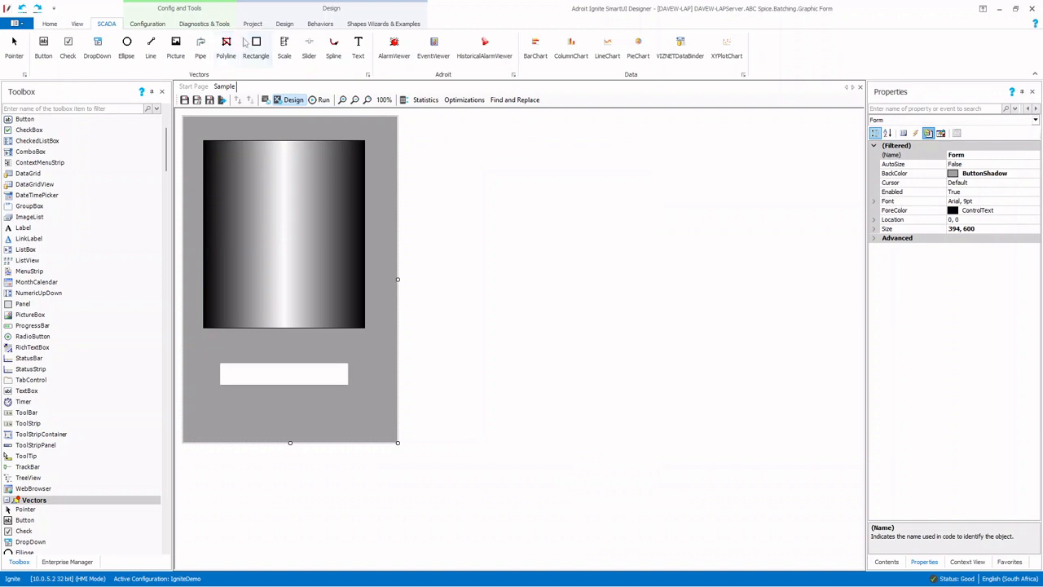
{"action": "left_click", "coordinate": [323, 100]}
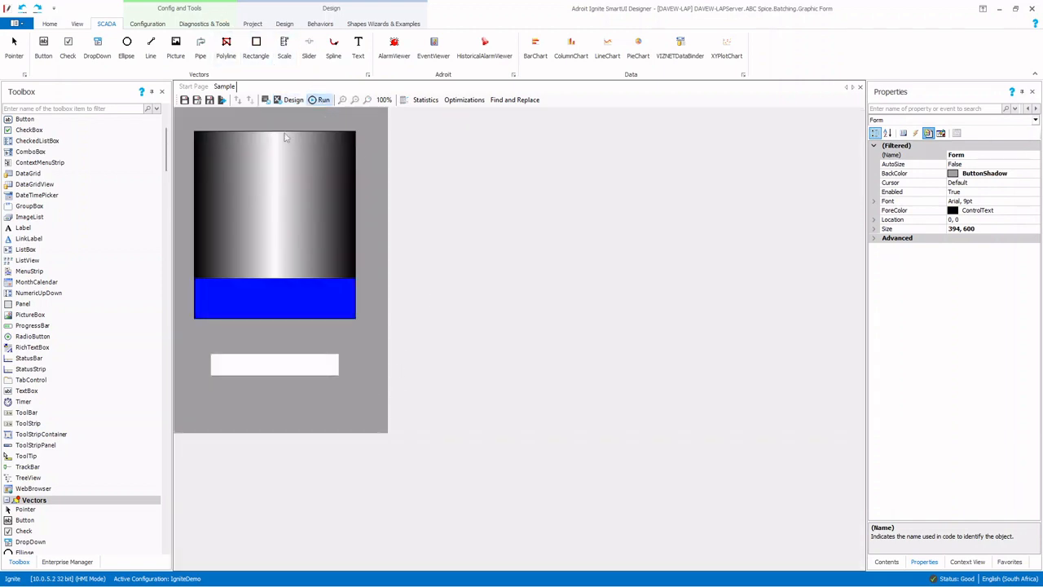
{"action": "left_click", "coordinate": [291, 101]}
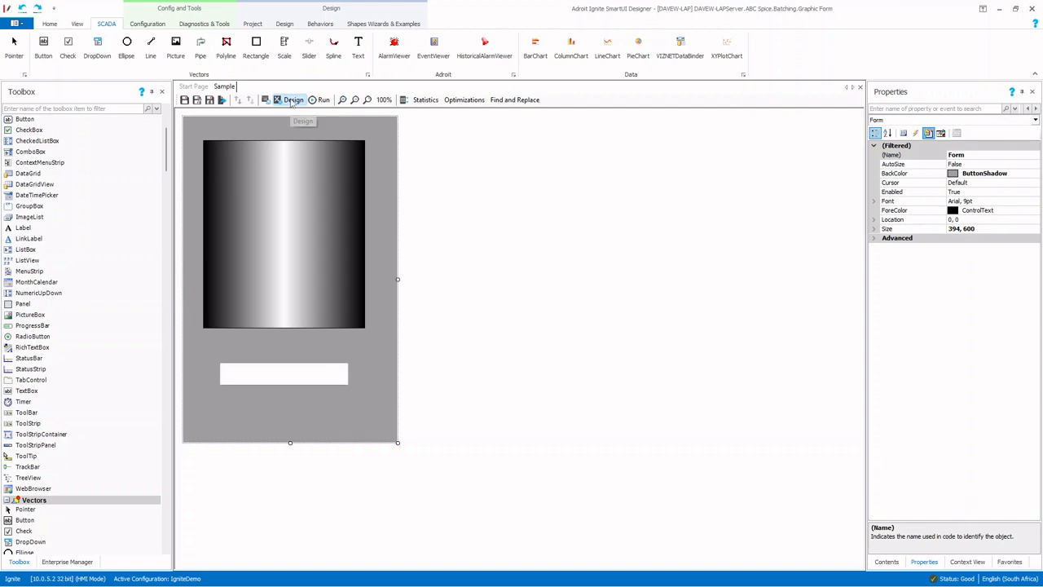
Step: Add a Display Value behavior to the text box, with IGN_ABC_MX_BTCH_WEIGHT.value as its input data element
{"action": "left_click", "coordinate": [304, 371]}
{"action": "left_click", "coordinate": [343, 364]}
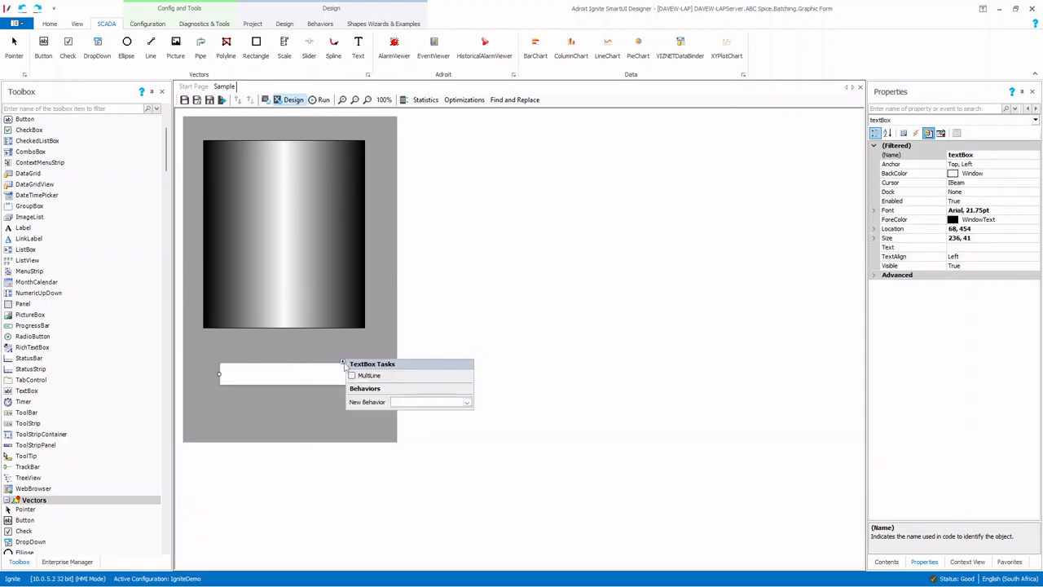
{"action": "left_click", "coordinate": [467, 403]}
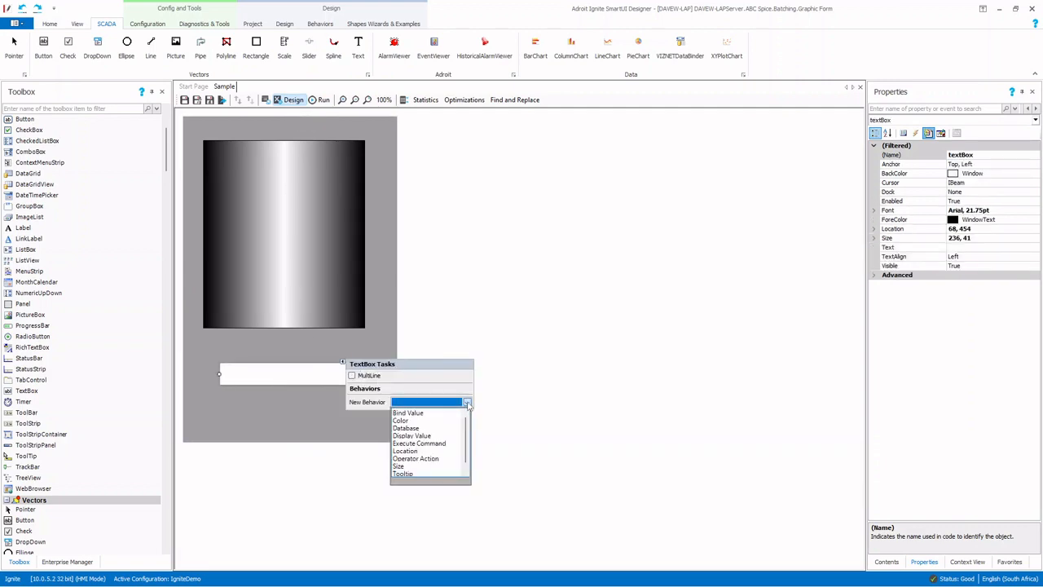
{"action": "left_click", "coordinate": [425, 437]}
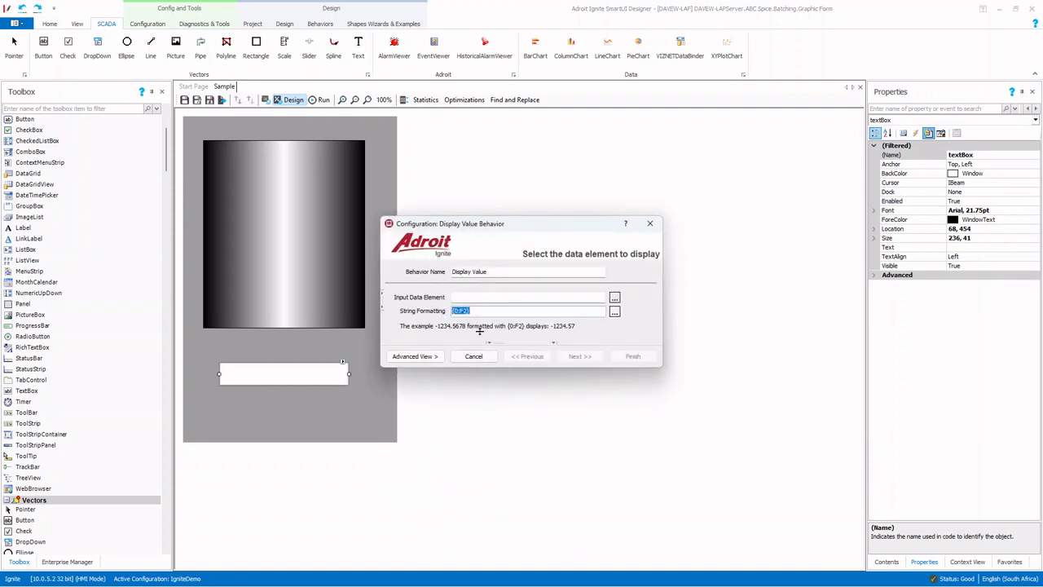
{"action": "left_click", "coordinate": [615, 298]}
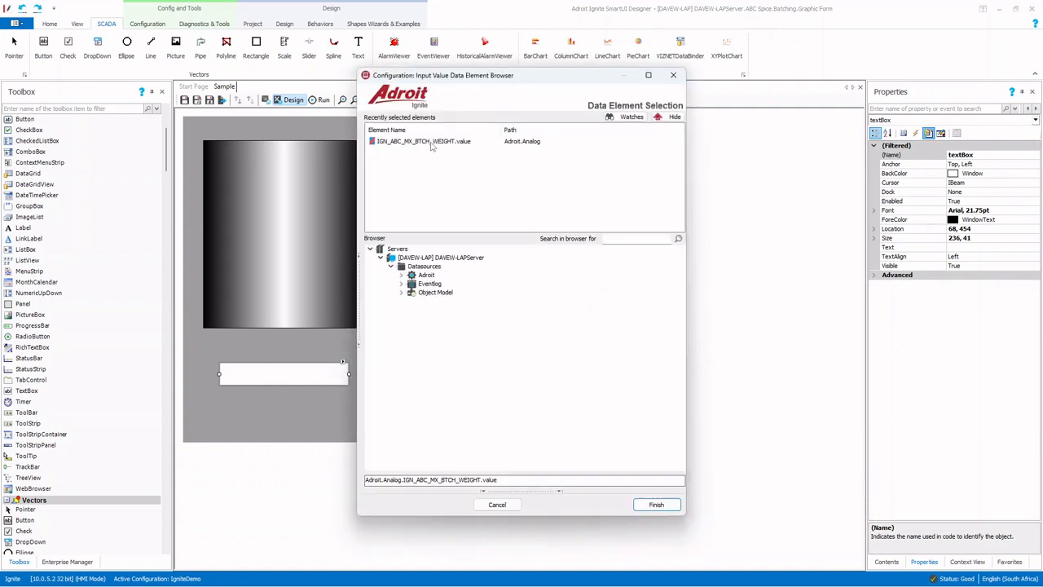
{"action": "left_click", "coordinate": [432, 142]}
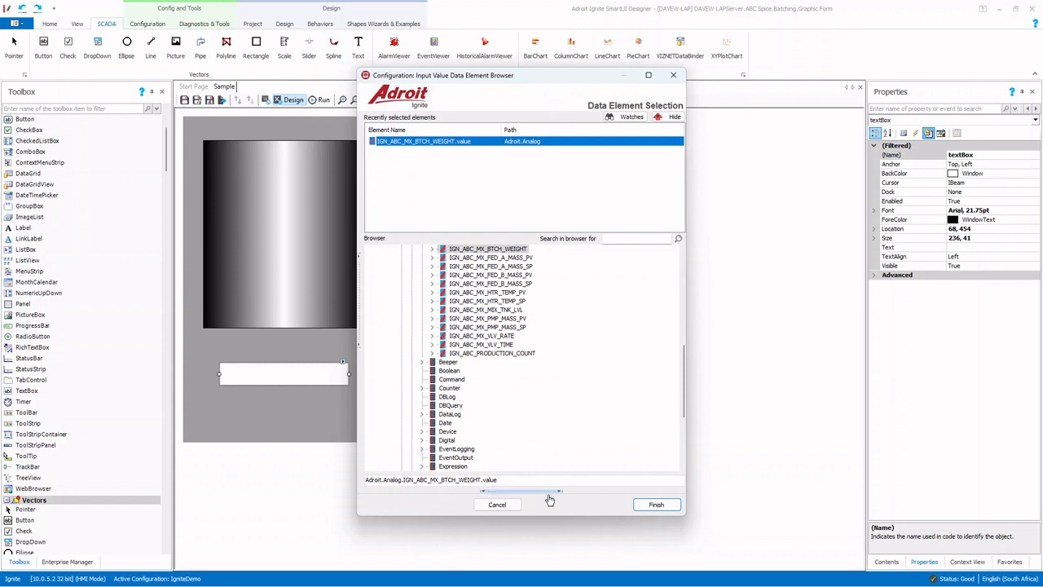
{"action": "left_click", "coordinate": [649, 505]}
Step: Set the Display Value string format to "{0:F2} Kgs", complete the behavior and run the form
{"action": "left_click", "coordinate": [535, 311]}
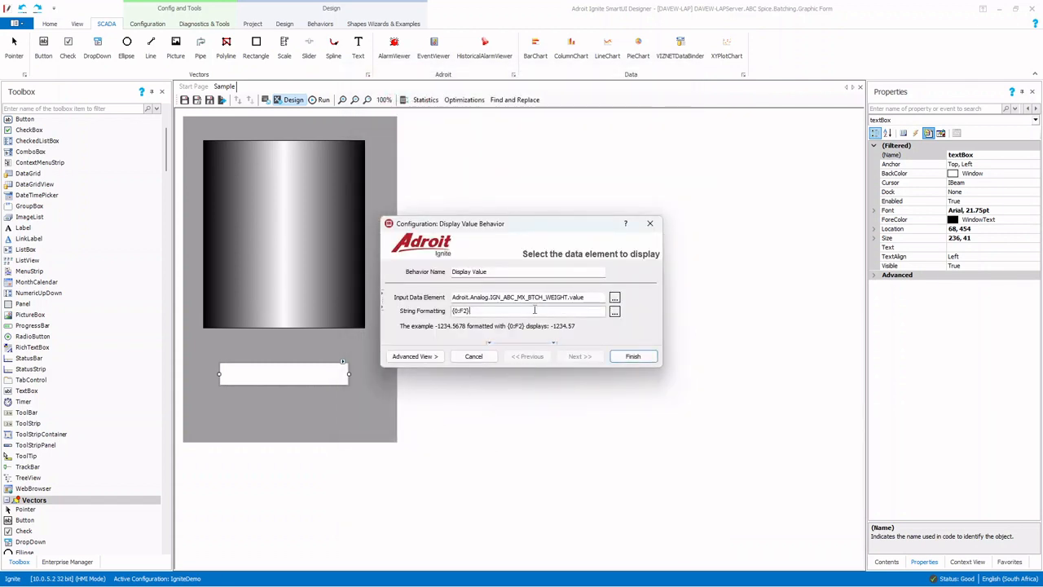
{"action": "type", "text": "Kgs"}
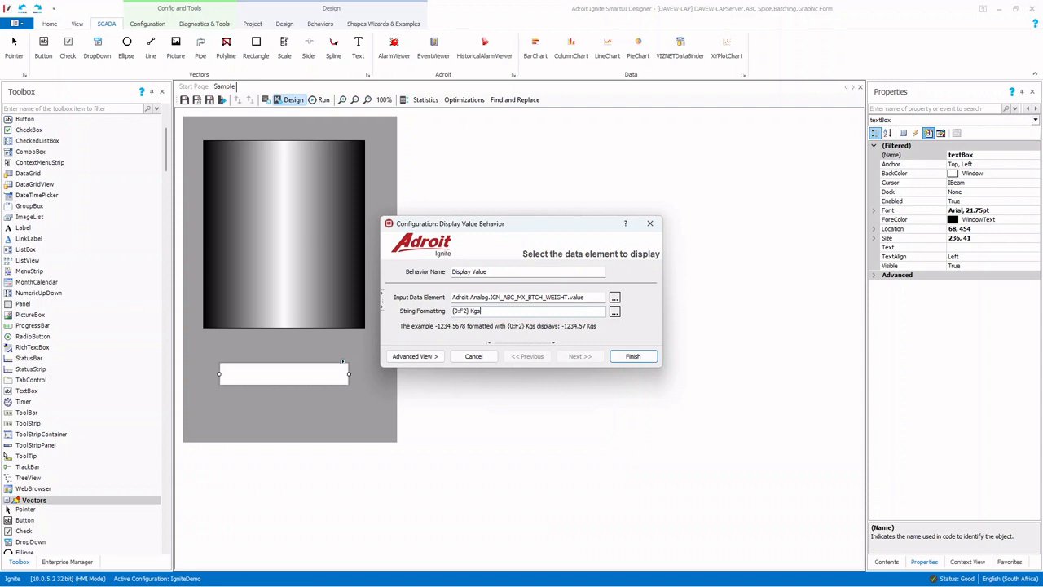
{"action": "left_click", "coordinate": [633, 357]}
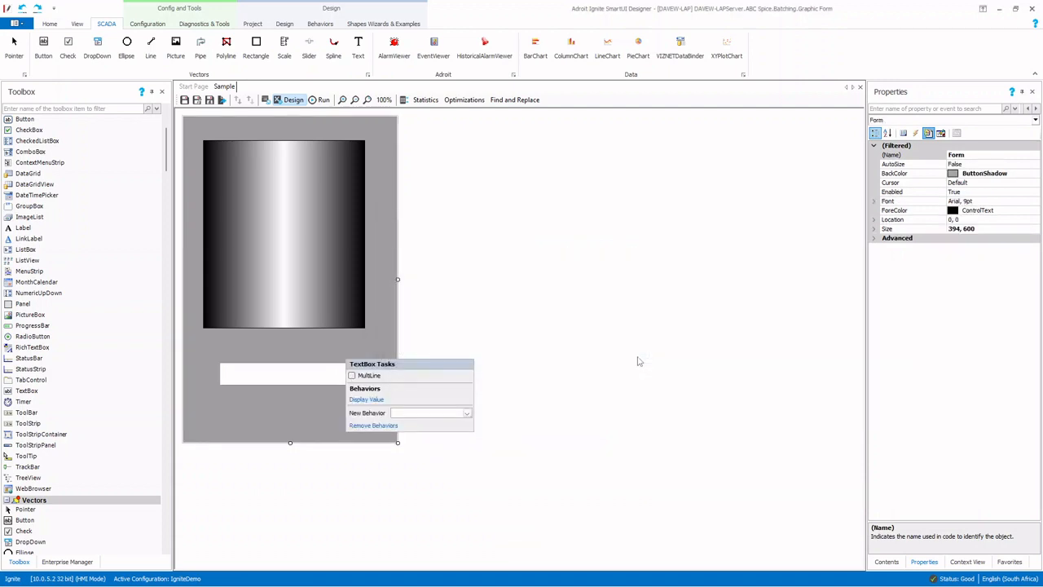
{"action": "left_click", "coordinate": [250, 400]}
{"action": "left_click", "coordinate": [322, 100]}
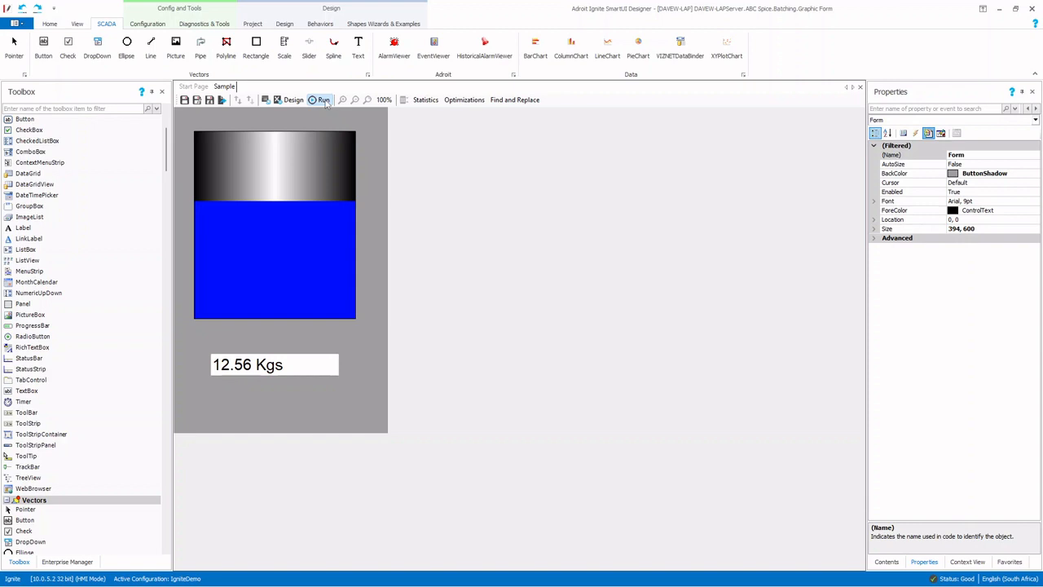
Step: Save the Sample form and open the Batch Plant graphic form from the Batching folder of the ABC Spice project
{"action": "left_click", "coordinate": [185, 102]}
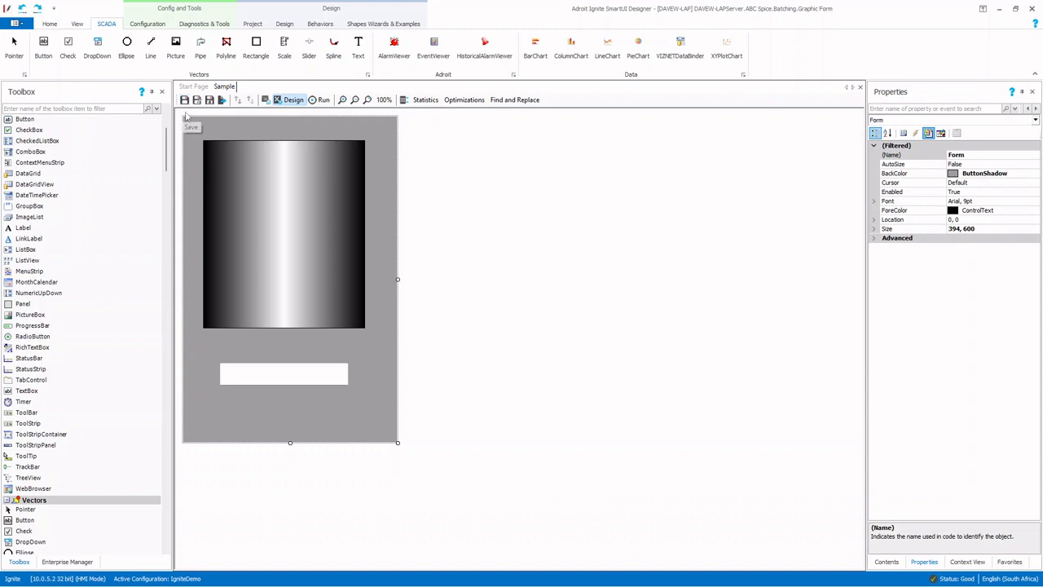
{"action": "scroll", "coordinate": [123, 367], "scroll_direction": "down", "scroll_amount": 3}
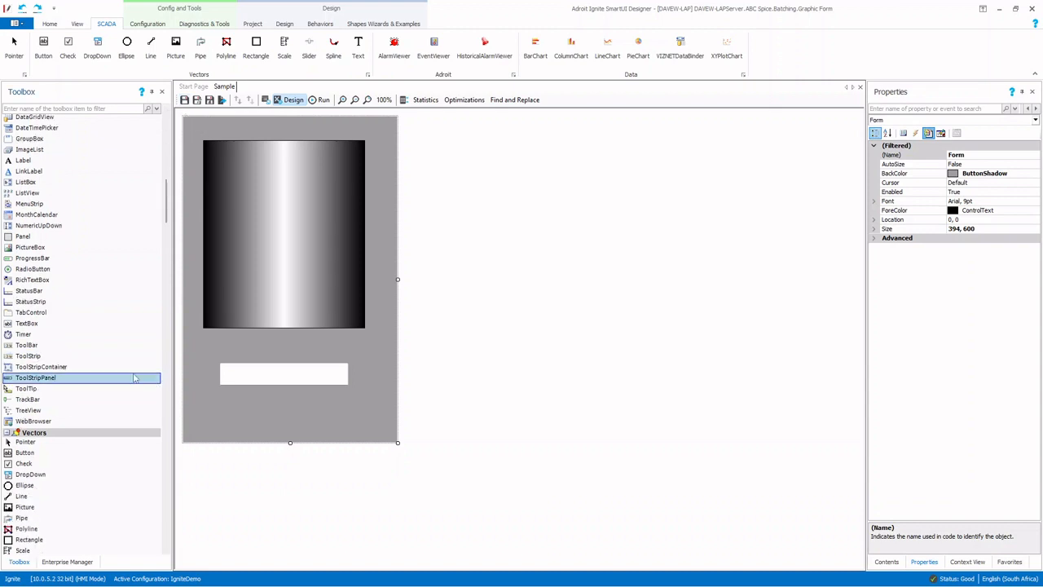
{"action": "left_click", "coordinate": [65, 562]}
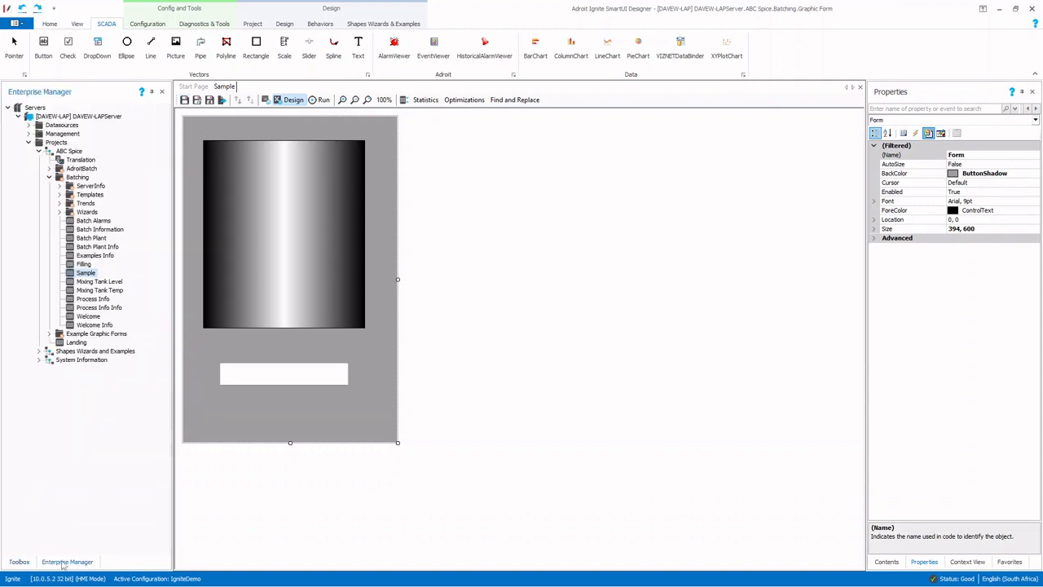
{"action": "double_click", "coordinate": [92, 239]}
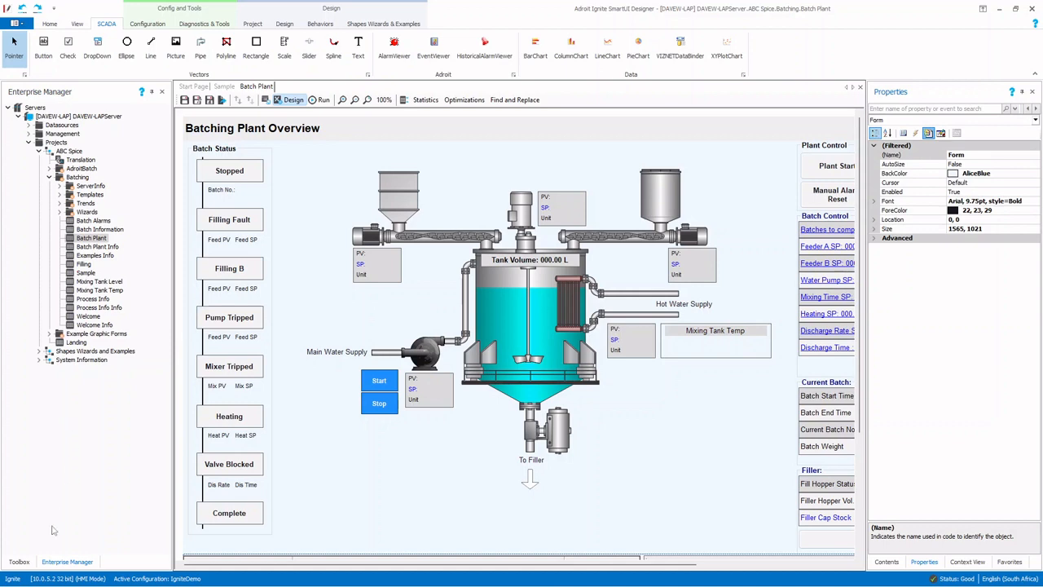
Step: Place a button about 123 by 49 pixels beside the Stopped status box and set its text to "Tank Detail"
{"action": "left_click", "coordinate": [20, 562]}
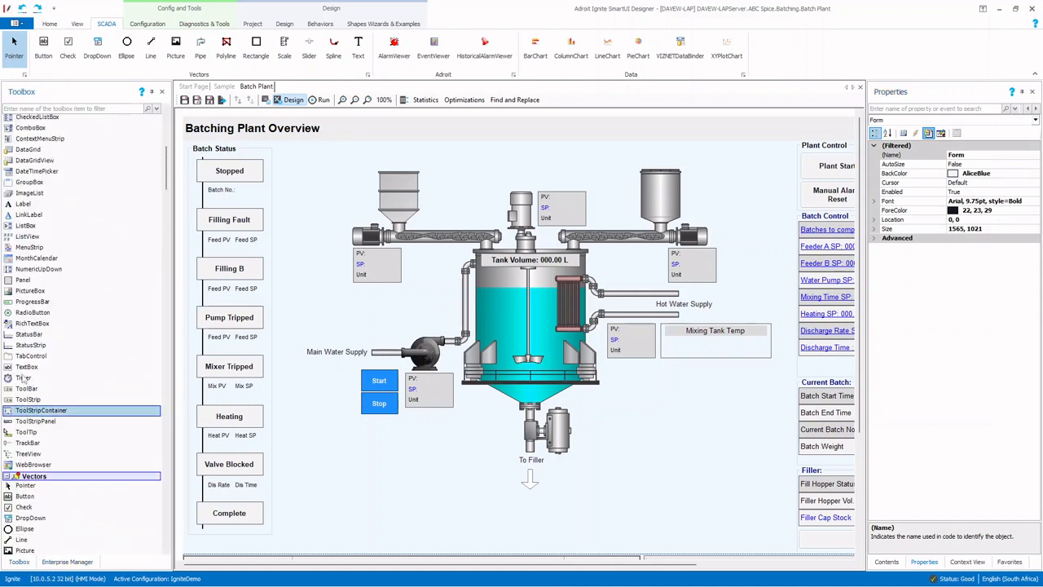
{"action": "scroll", "coordinate": [23, 378], "scroll_direction": "up", "scroll_amount": 2}
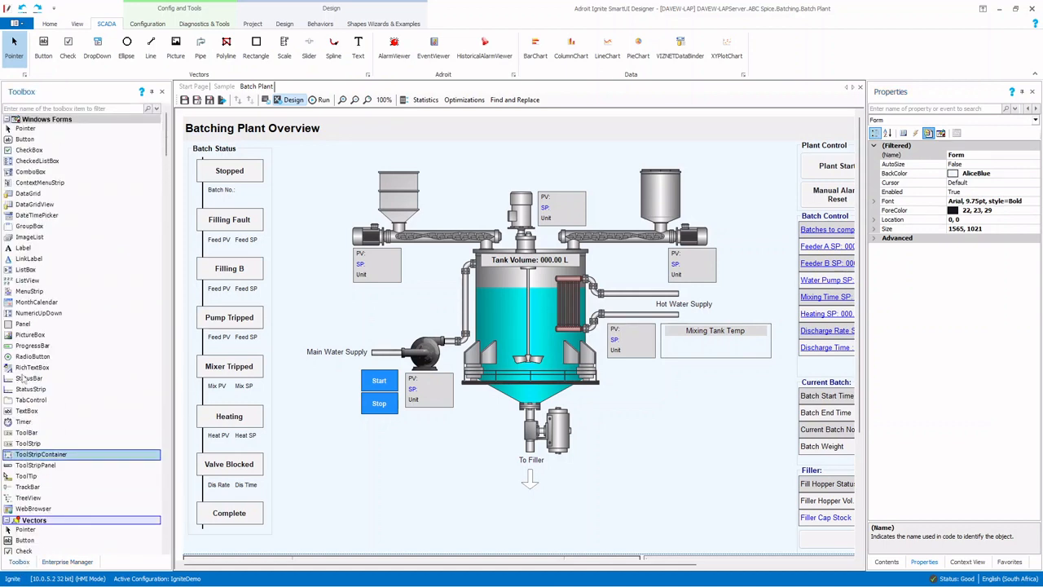
{"action": "left_click", "coordinate": [26, 143]}
{"action": "left_click_drag", "start_coordinate": [295, 155], "coordinate": [354, 183]}
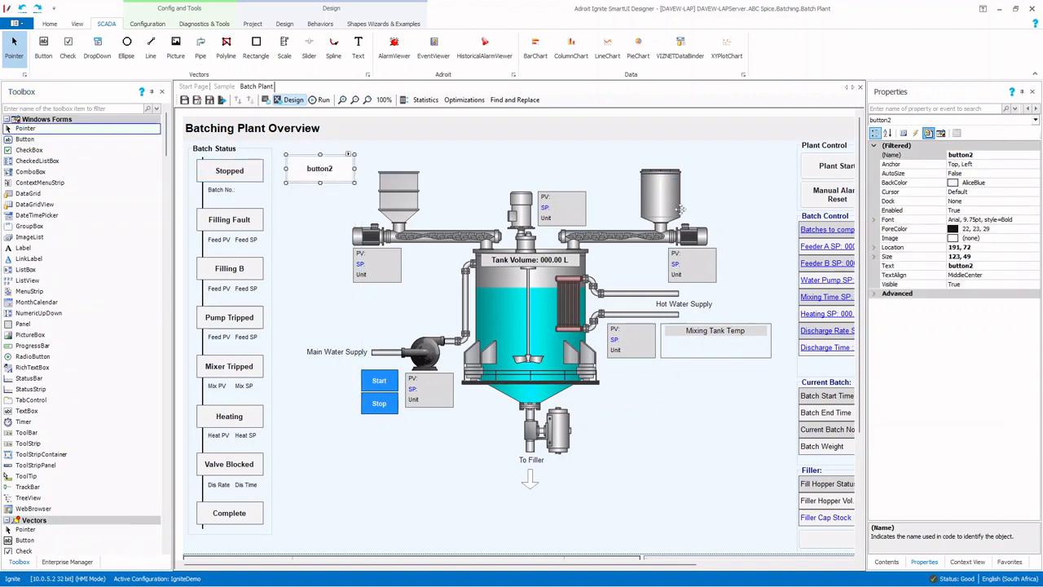
{"action": "left_click", "coordinate": [980, 268]}
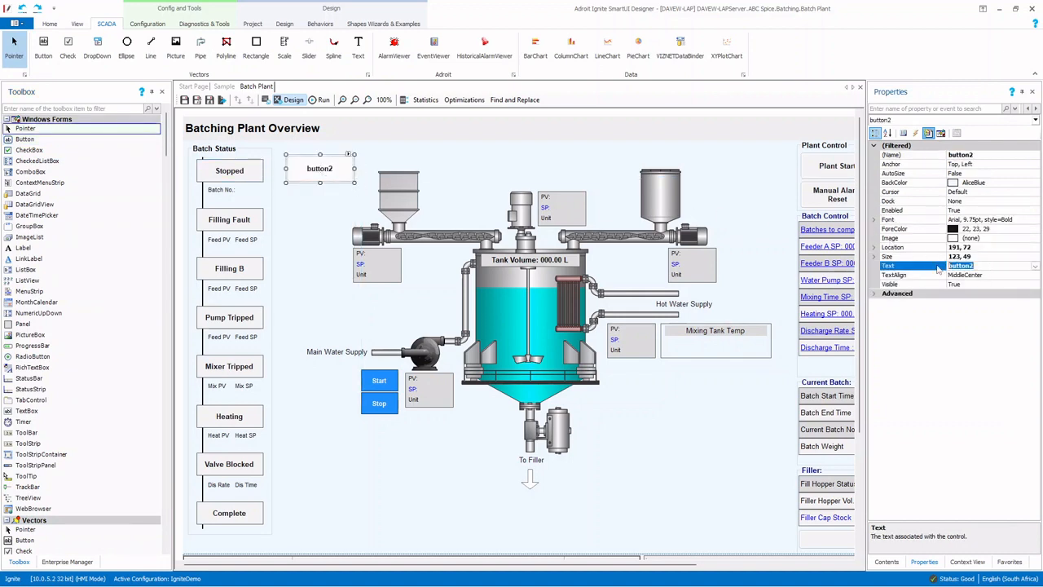
{"action": "type", "text": "Tank Detail"}
{"action": "key", "text": "Return"}
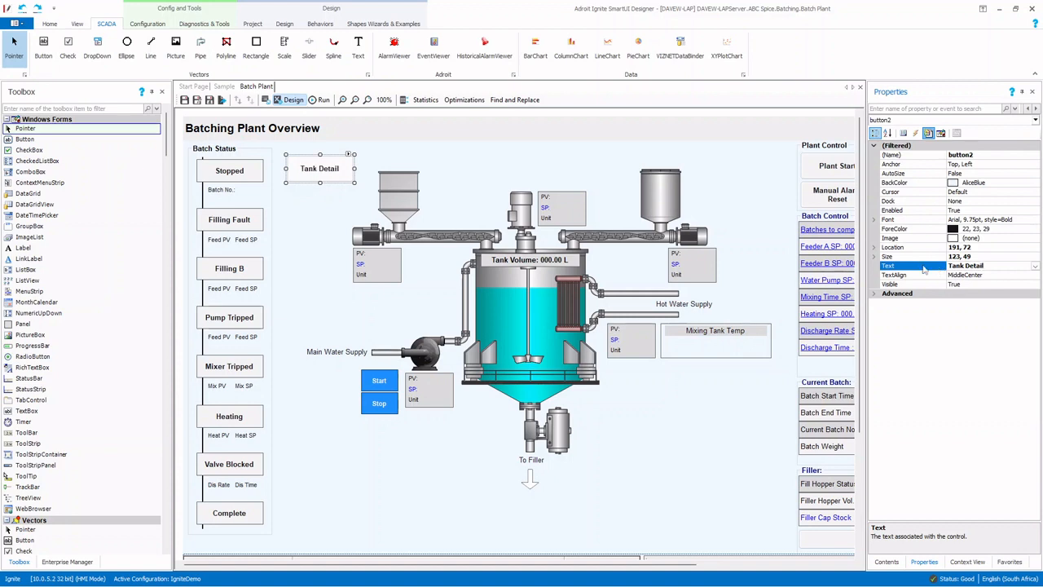
Step: Add an Execute Command behavior to the Tank Detail button, with ABC Spice.Batching.Sample as the graphic form to open
{"action": "left_click", "coordinate": [348, 154]}
{"action": "left_click", "coordinate": [471, 182]}
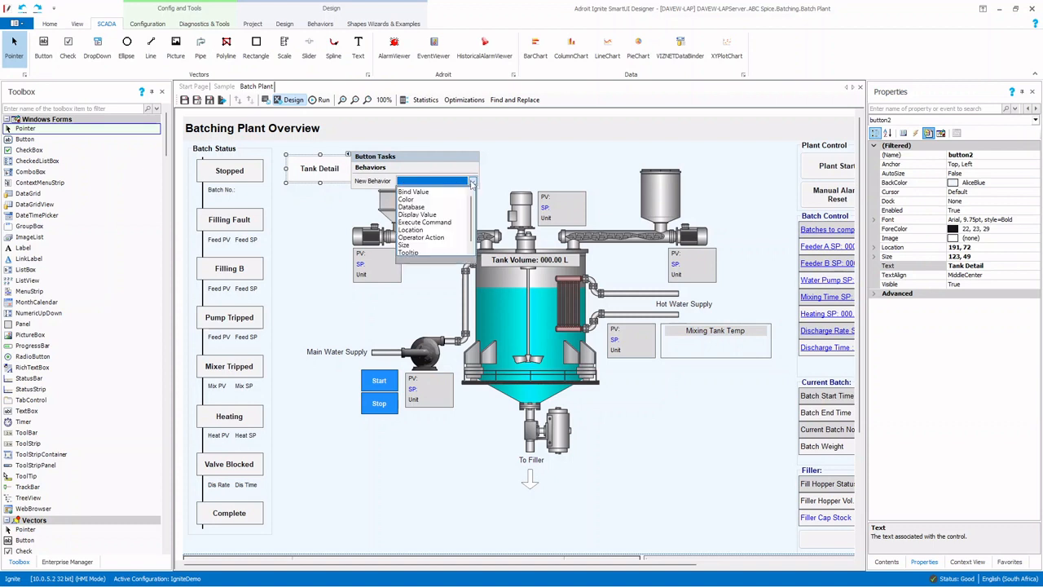
{"action": "left_click", "coordinate": [438, 223]}
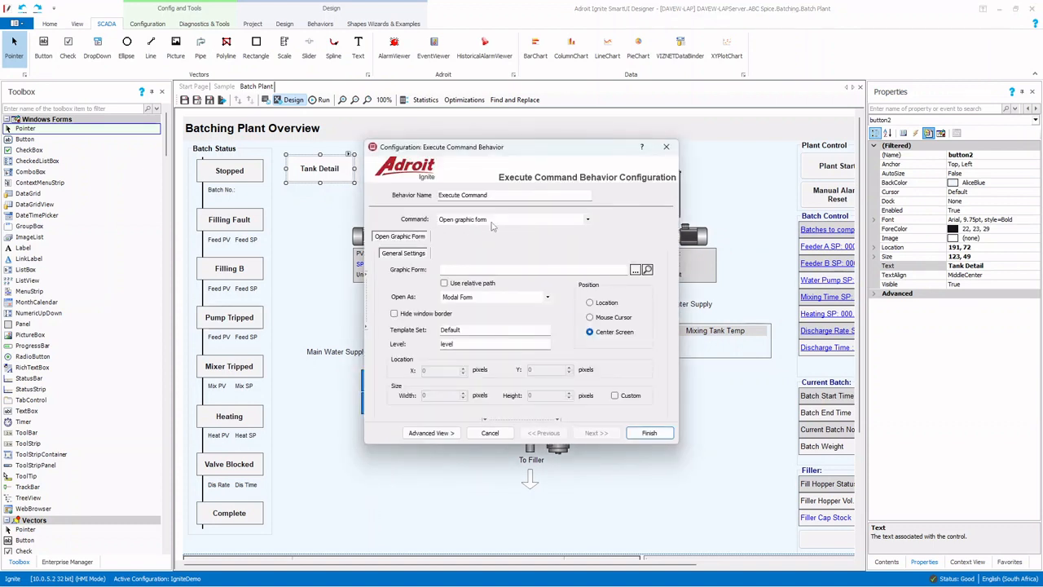
{"action": "left_click", "coordinate": [635, 270]}
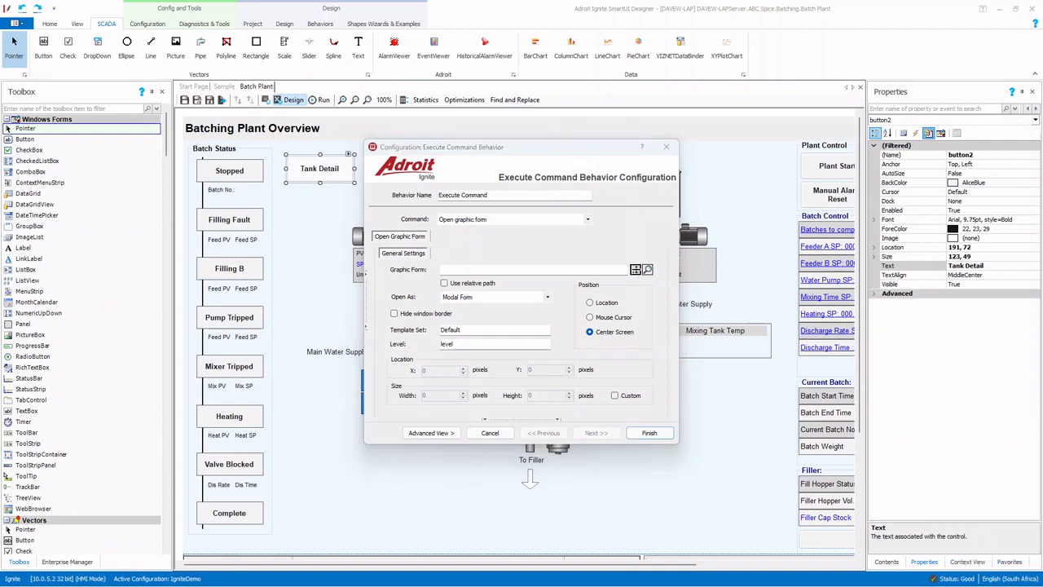
{"action": "left_click", "coordinate": [417, 192]}
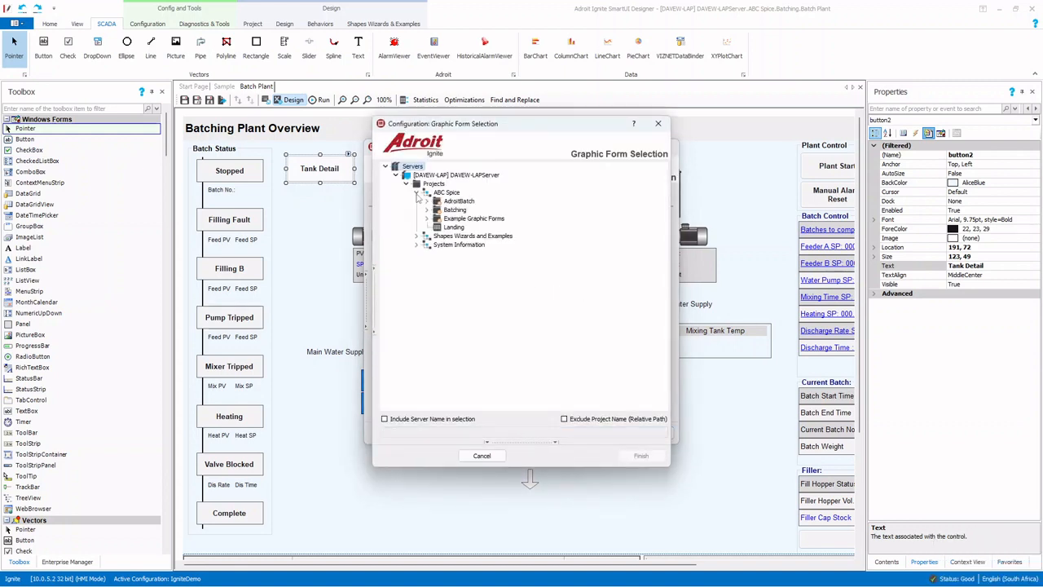
{"action": "left_click", "coordinate": [426, 210]}
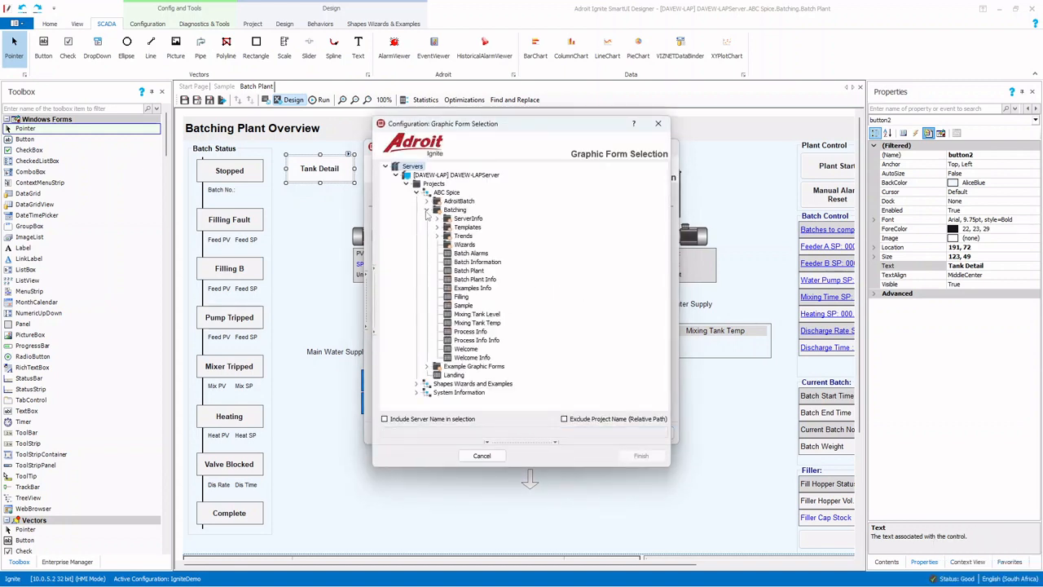
{"action": "left_click", "coordinate": [462, 305]}
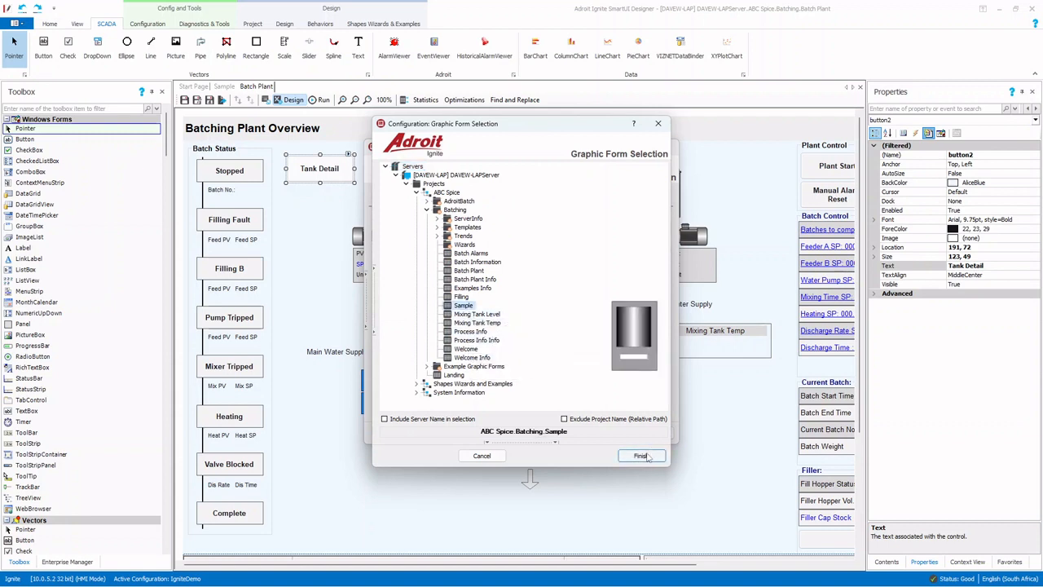
{"action": "left_click", "coordinate": [644, 456]}
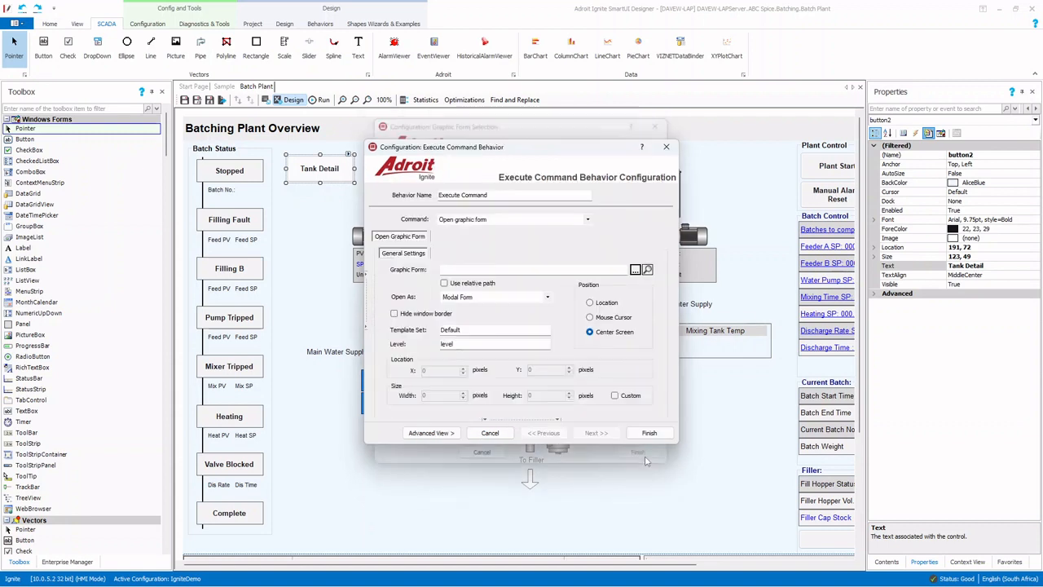
Step: Set the behavior to open the form as a Modeless Form, complete it and save the Batch Plant form
{"action": "left_click", "coordinate": [482, 298]}
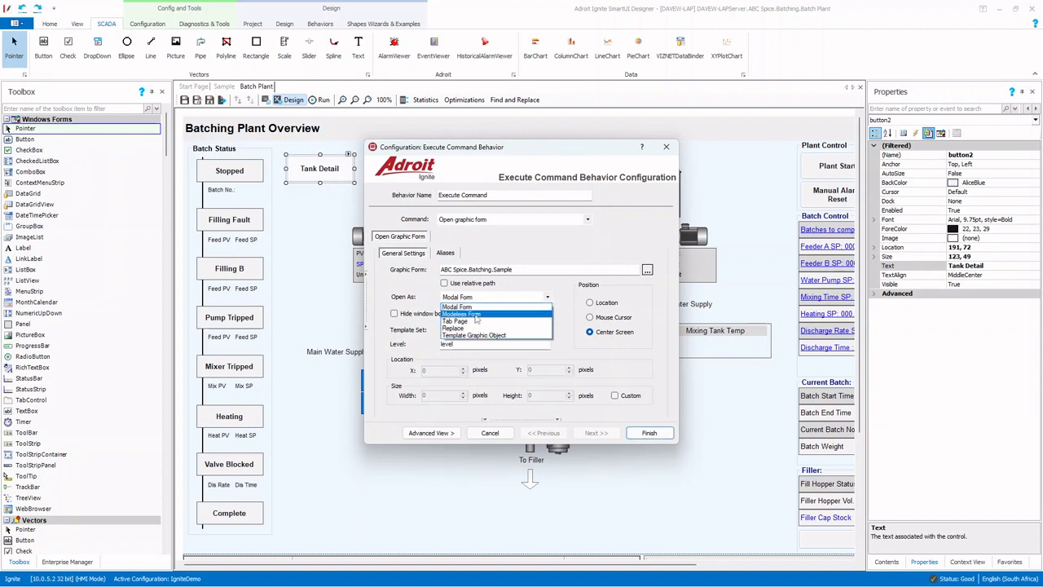
{"action": "left_click", "coordinate": [479, 315]}
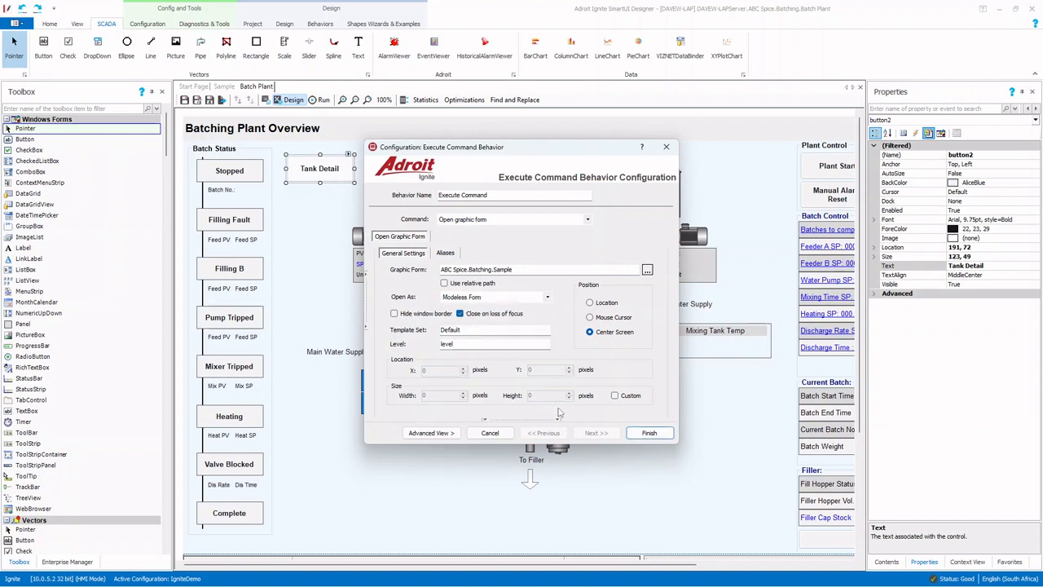
{"action": "left_click", "coordinate": [658, 440]}
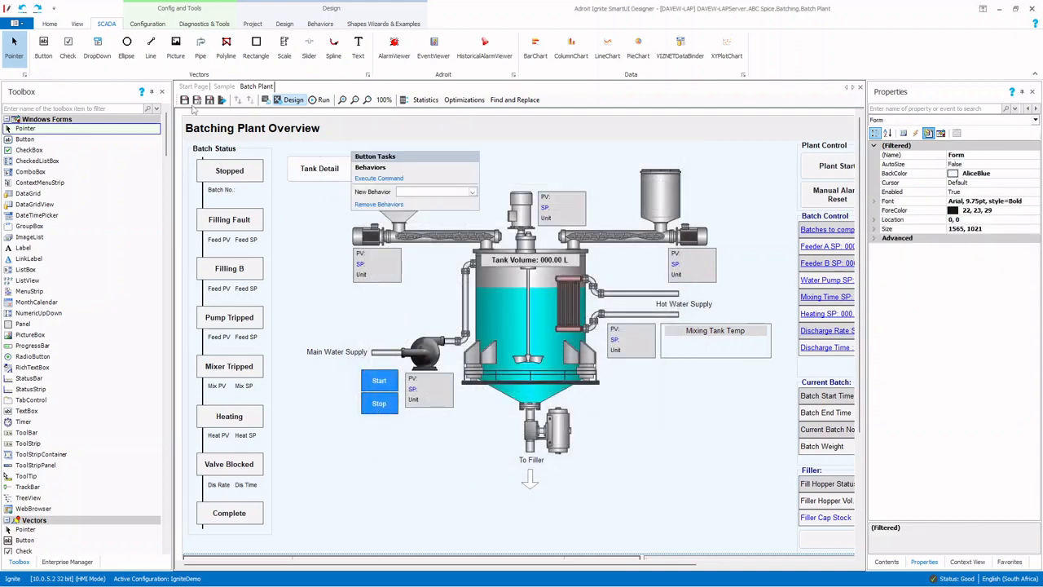
{"action": "left_click", "coordinate": [185, 100]}
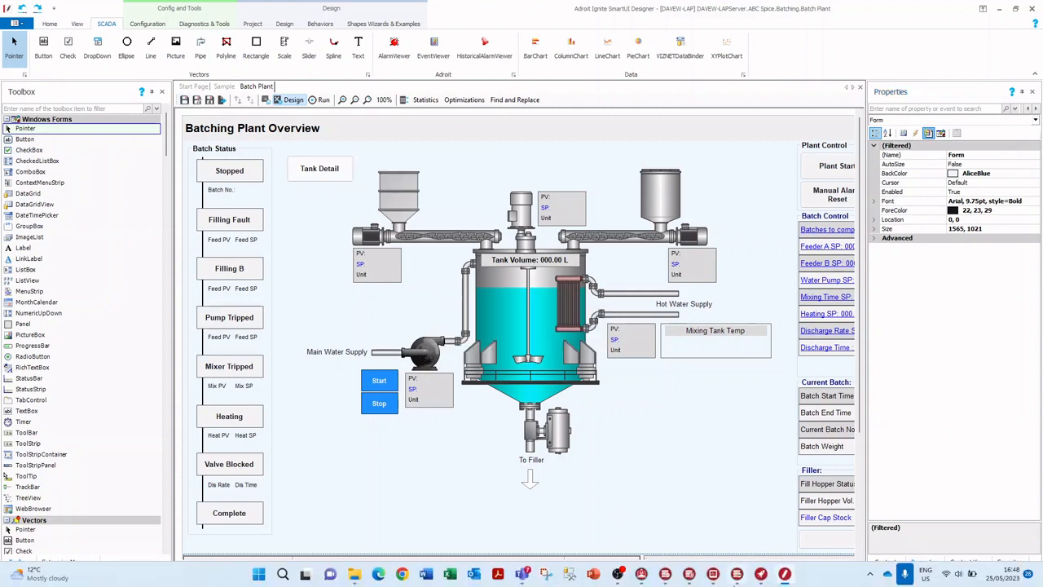
Step: Switch to Adroit Ignite SmartUI Operator, open the Sample form with the Tank Detail button and move it clear of the mixing tank
{"action": "left_click", "coordinate": [715, 575]}
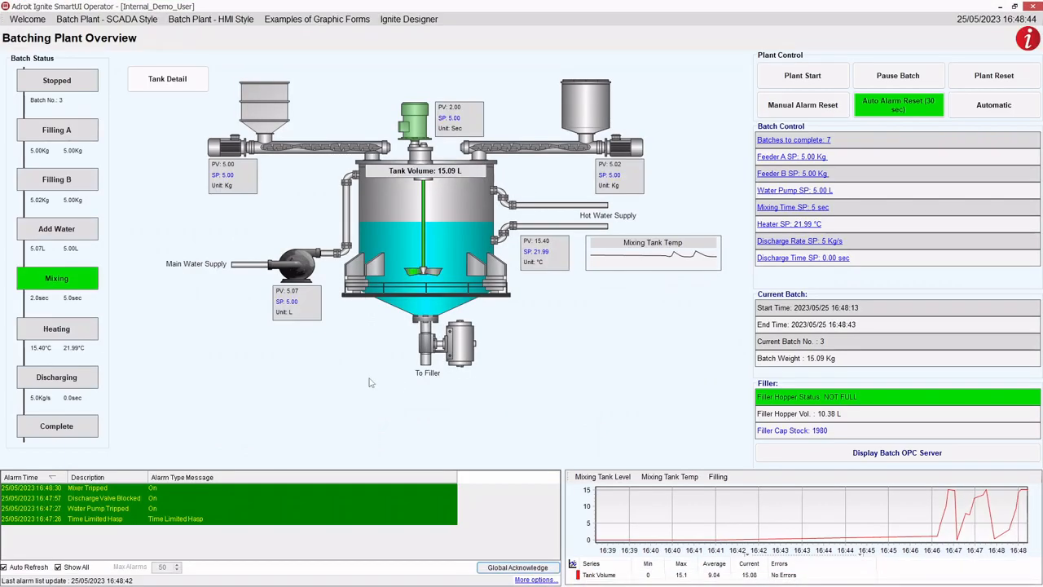
{"action": "left_click", "coordinate": [178, 81]}
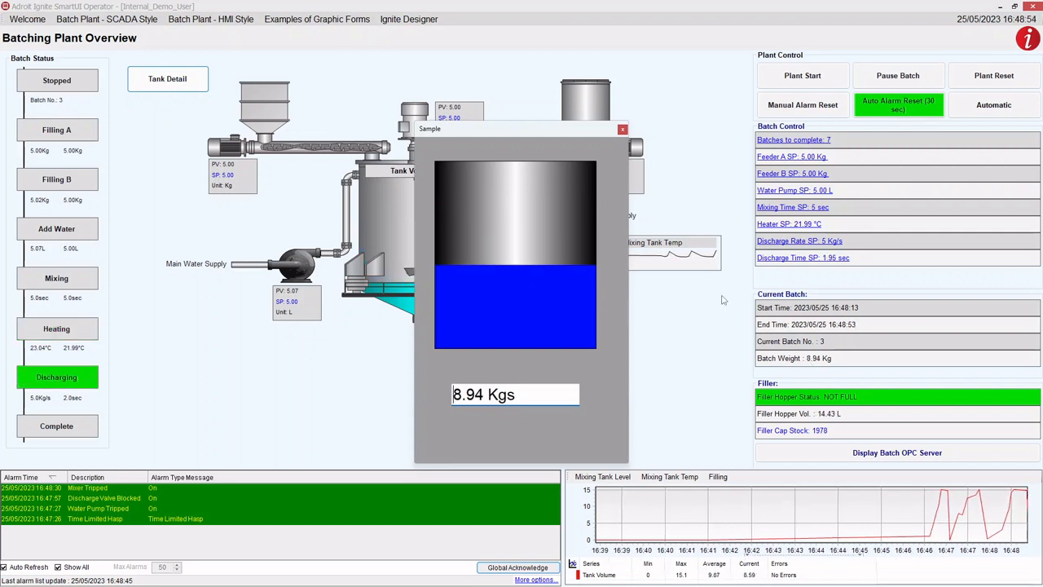
{"action": "left_click_drag", "start_coordinate": [553, 136], "coordinate": [686, 117]}
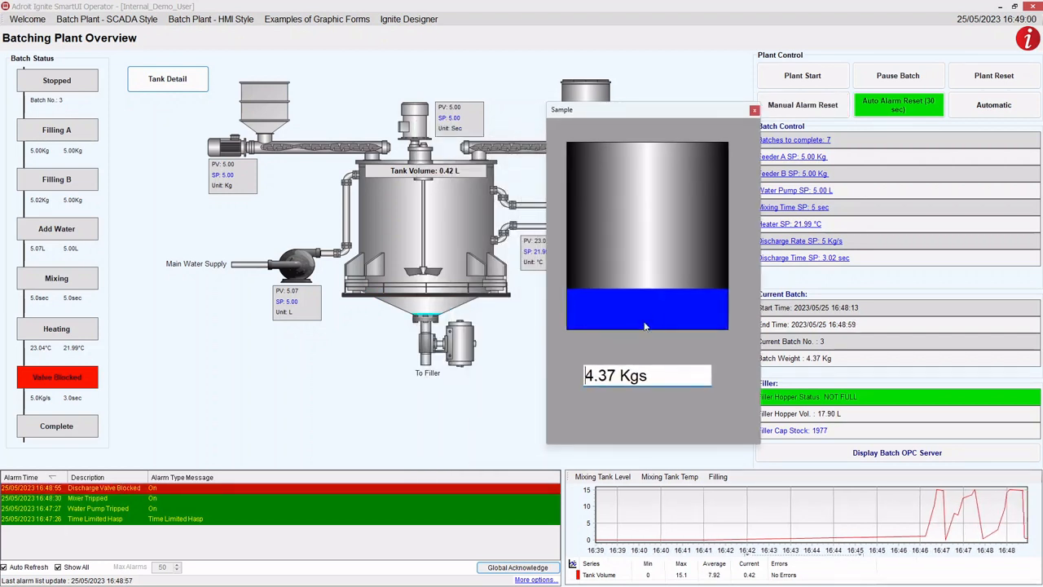
Step: Reset the plant alarms manually whenever the batch faults, and reopen the Tank Detail form to check the live tank fill and weight
{"action": "left_click", "coordinate": [804, 107]}
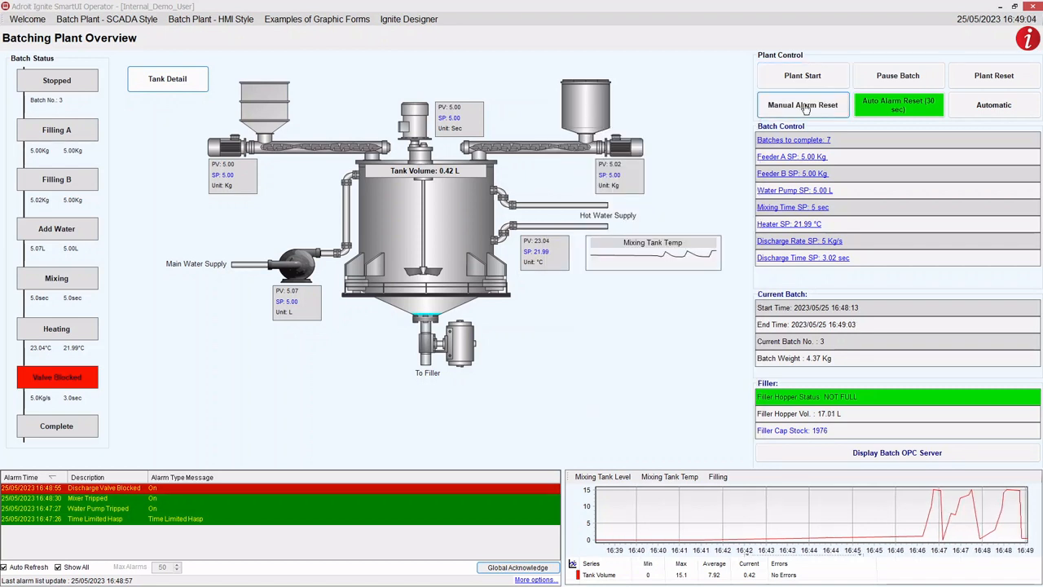
{"action": "left_click", "coordinate": [805, 107]}
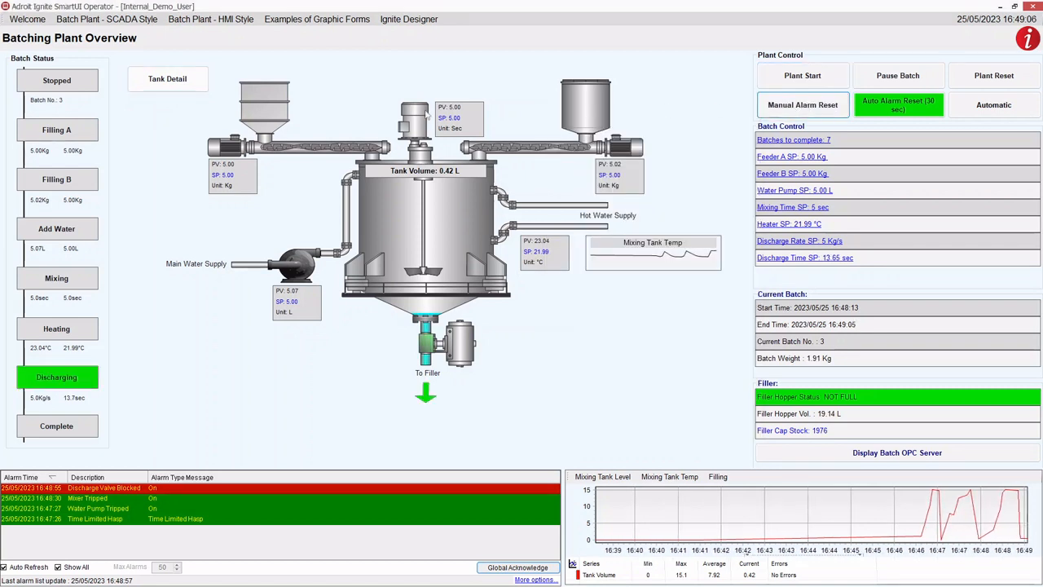
{"action": "left_click", "coordinate": [167, 79]}
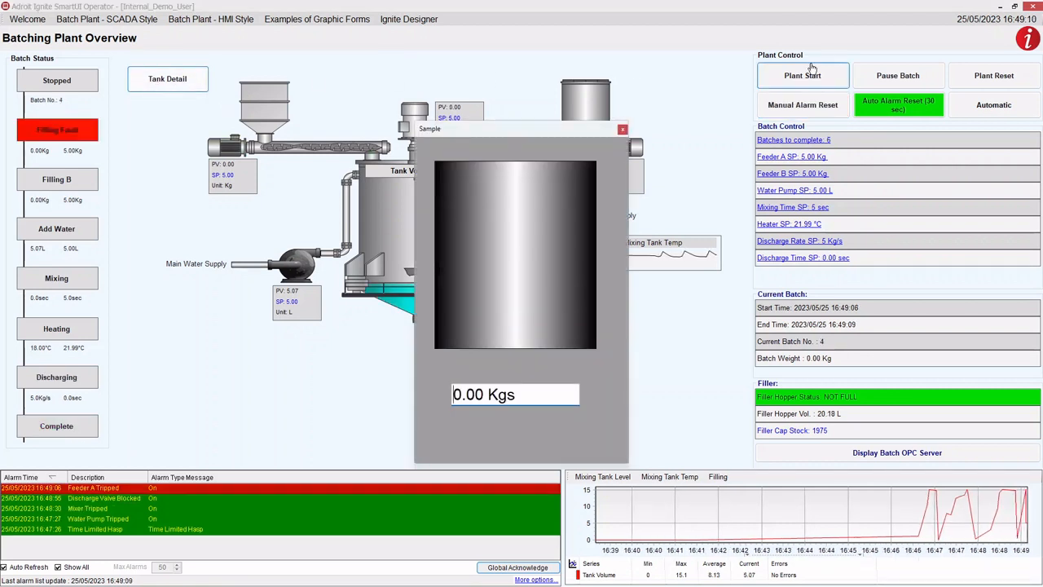
{"action": "left_click", "coordinate": [803, 105]}
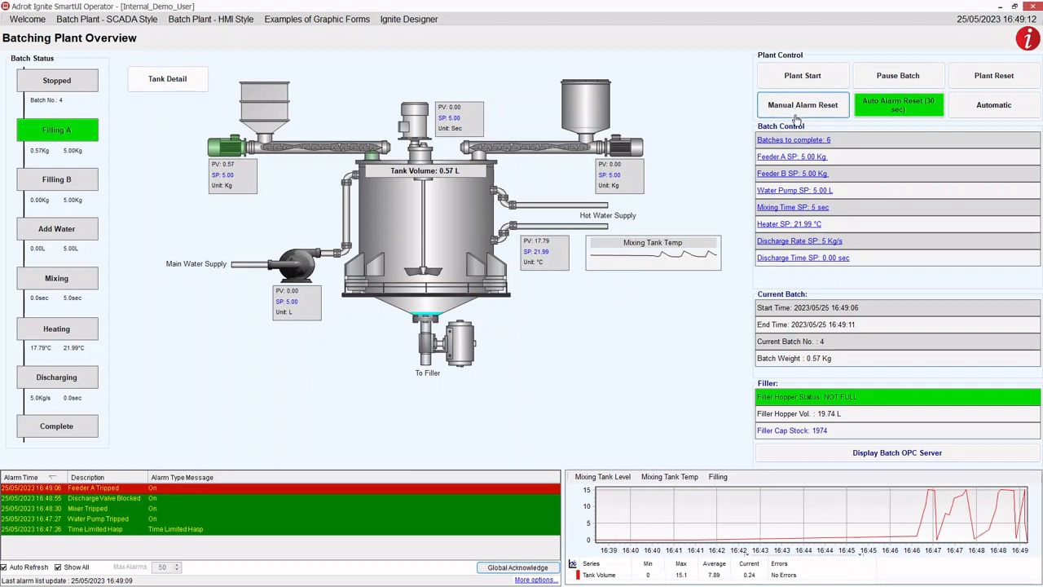
{"action": "left_click", "coordinate": [169, 83]}
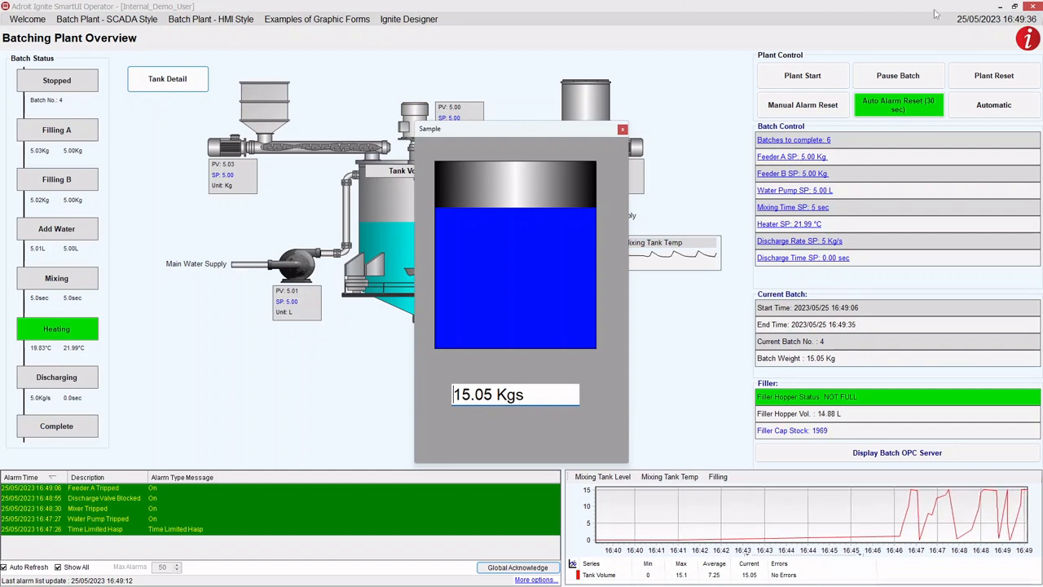
{"action": "left_click", "coordinate": [999, 8]}
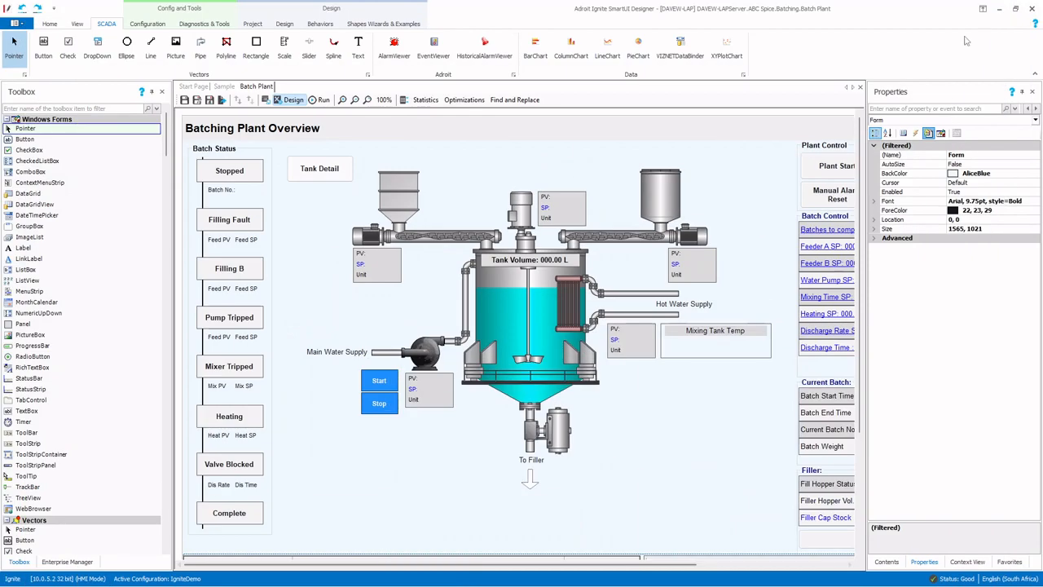
{"action": "left_click", "coordinate": [1000, 9]}
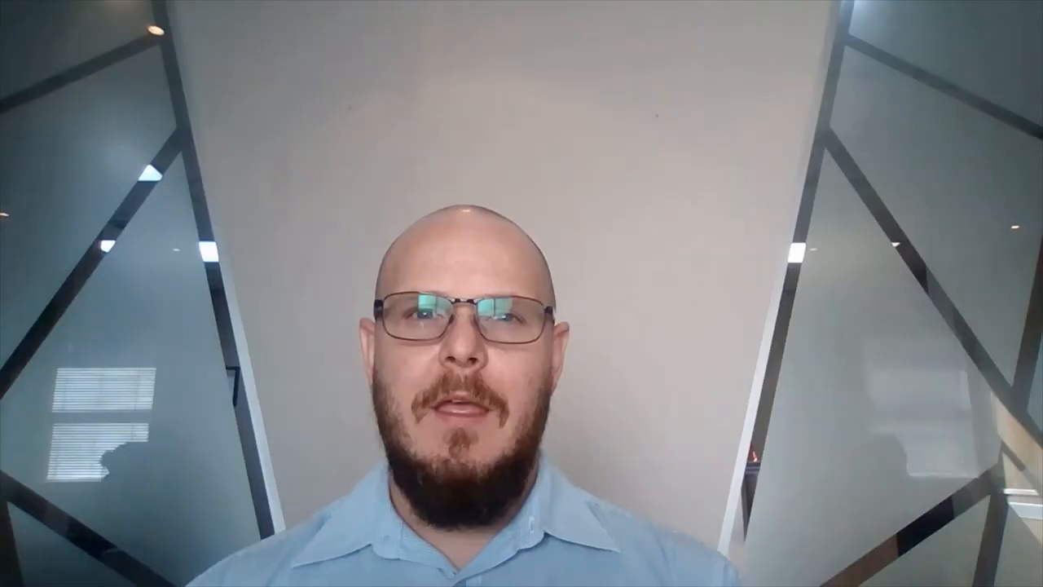